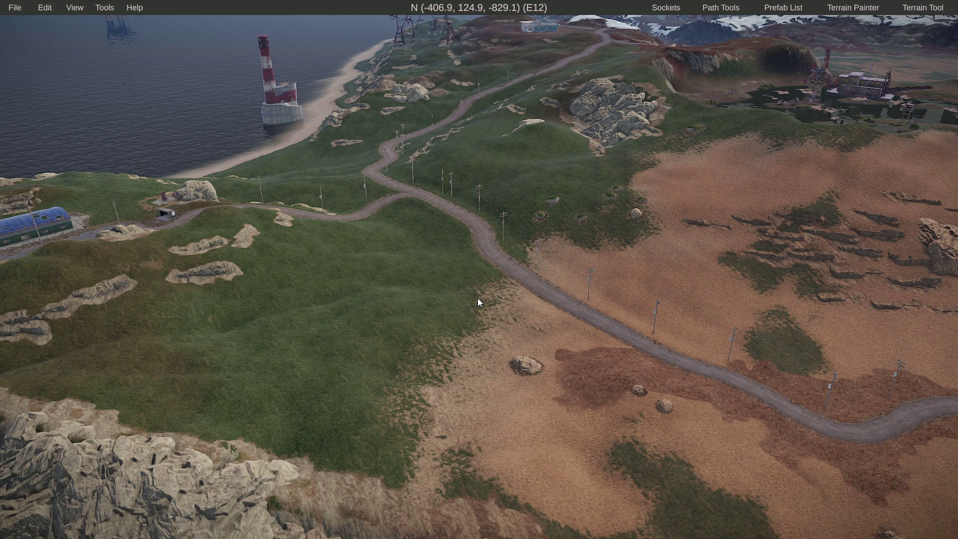
# Step: Expand the prefab list through Assets, Bundled, Prefabs, Autospawn, Monument and Cave, and preview the Cave Large Sewers Hard prefab
pyautogui.click(782, 8)
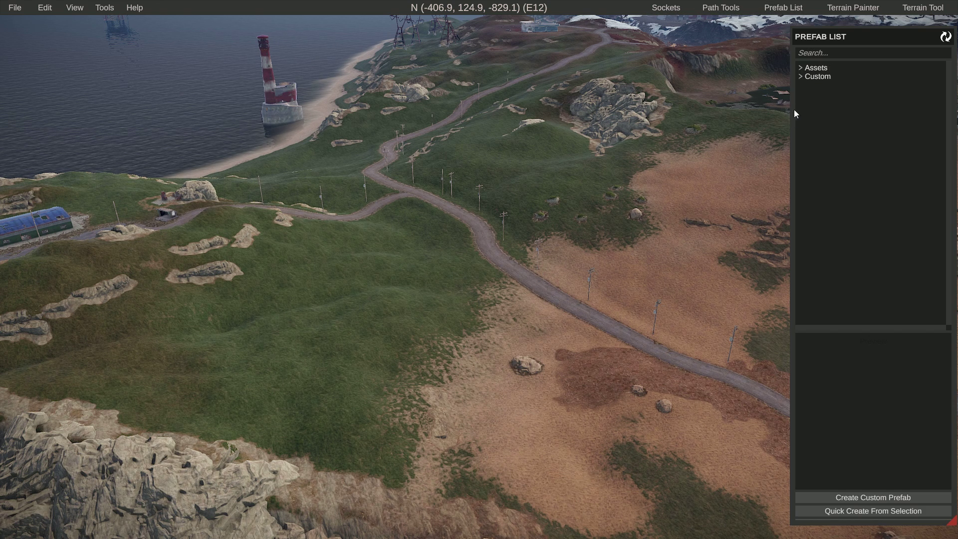
pyautogui.click(800, 67)
pyautogui.click(811, 76)
pyautogui.click(822, 85)
pyautogui.click(832, 94)
pyautogui.click(844, 128)
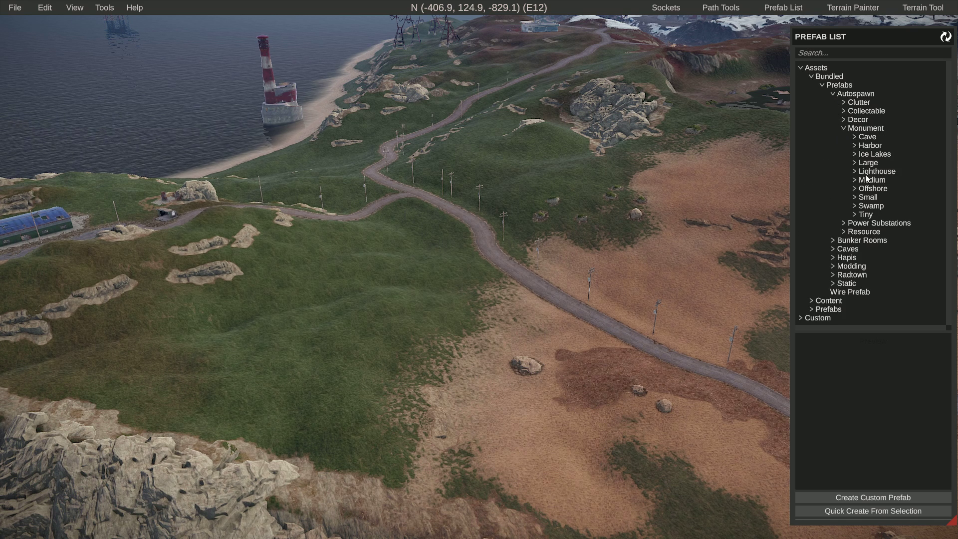
pyautogui.click(854, 137)
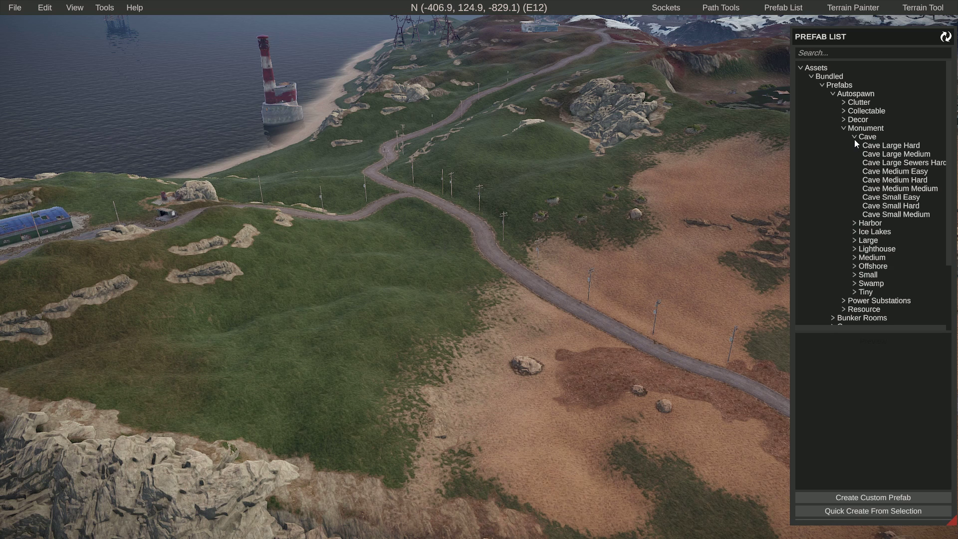
pyautogui.click(886, 161)
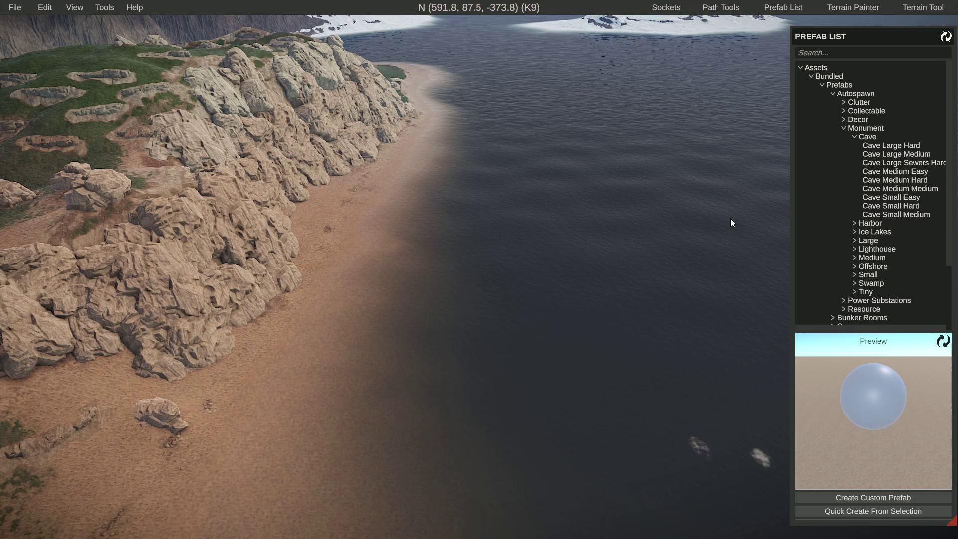
# Step: Place the Harbor 1 monument on the shoreline beside the cliffs at about X 494, Z -124, and snap it to the terrain
pyautogui.click(854, 223)
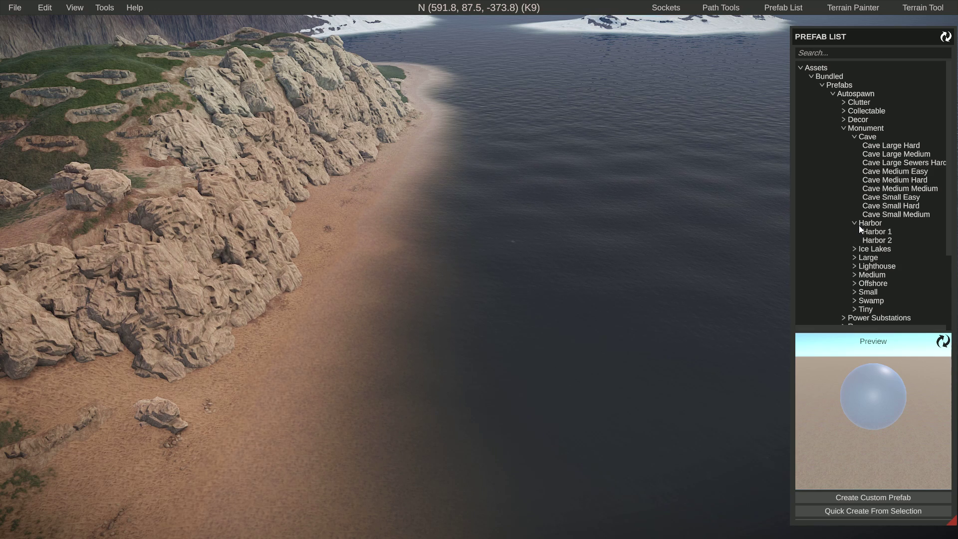
pyautogui.click(875, 233)
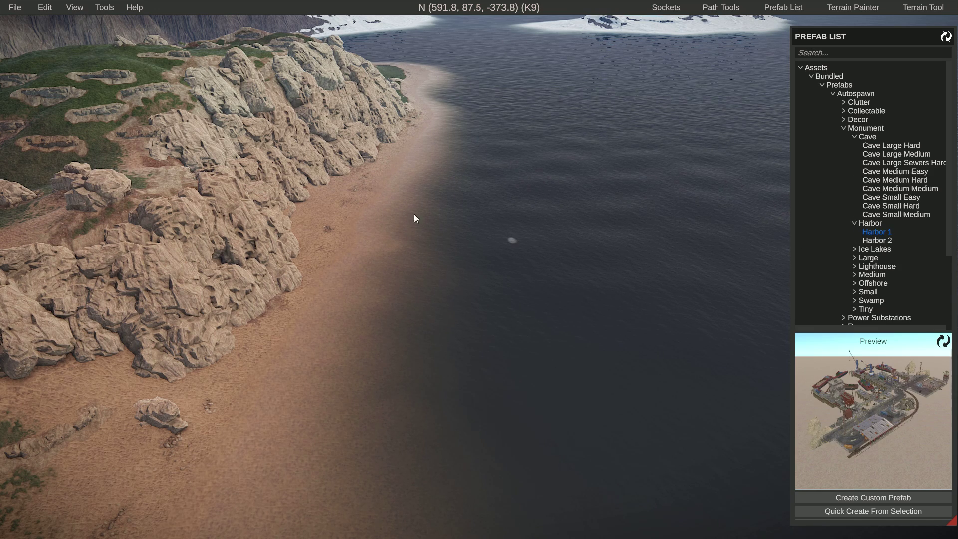
pyautogui.moveTo(380, 207); pyautogui.dragTo(404, 173)
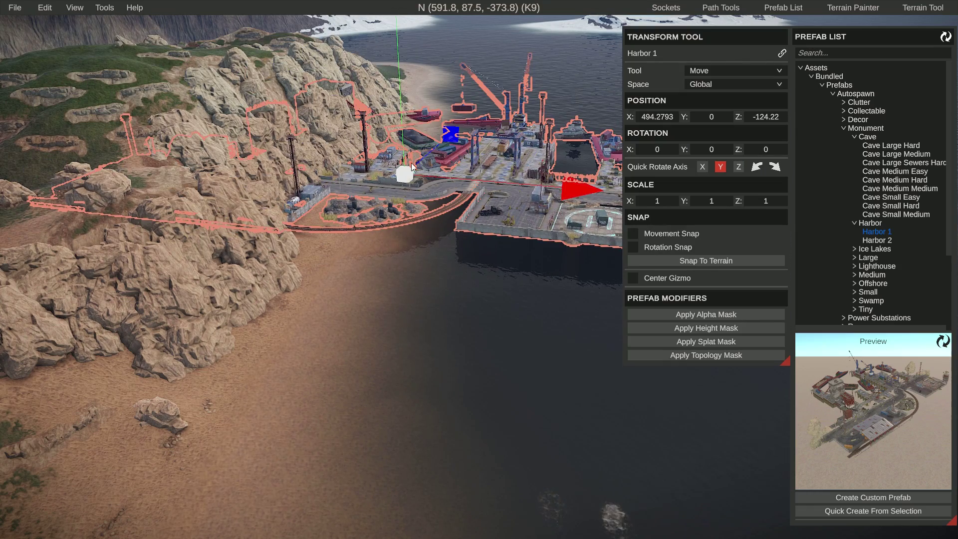
pyautogui.click(722, 262)
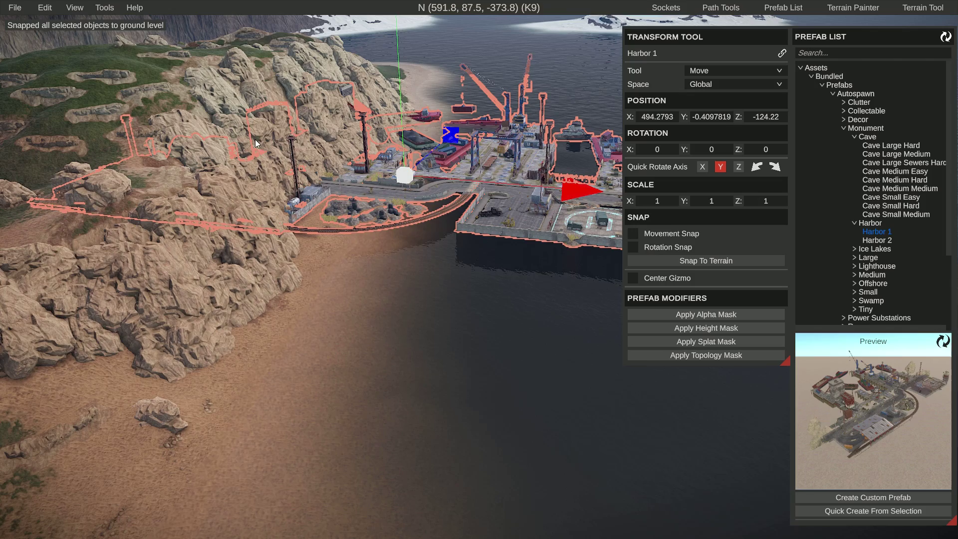
# Step: Move Harbor 1 along the shore and lower it, to about X 529, Y -4.7, Z -150
pyautogui.moveTo(564, 191); pyautogui.dragTo(516, 171)
pyautogui.moveTo(454, 139); pyautogui.dragTo(504, 208)
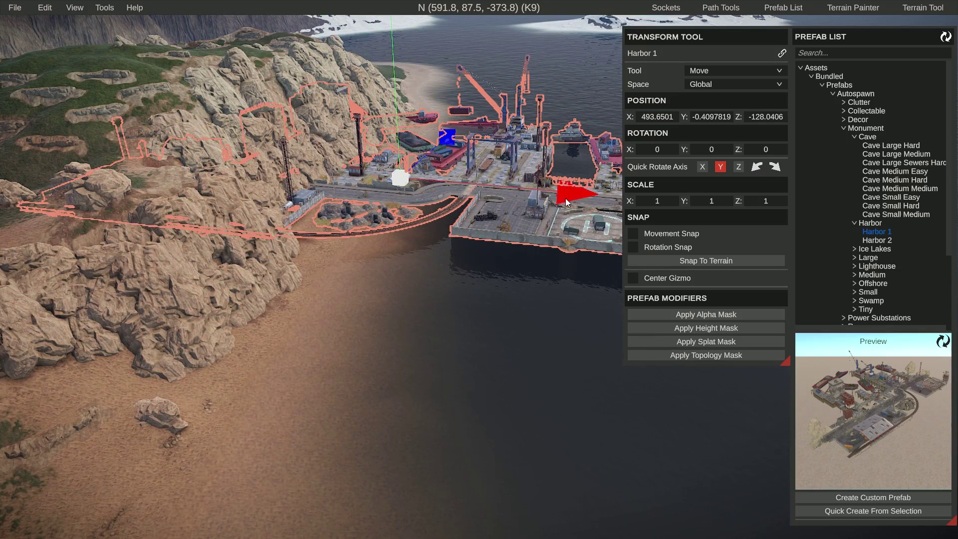
pyautogui.moveTo(565, 199)
pyautogui.mouseDown()
pyautogui.moveTo(699, 223)
pyautogui.moveTo(551, 206)
pyautogui.mouseUp()
pyautogui.moveTo(471, 232); pyautogui.dragTo(486, 64, button='right')
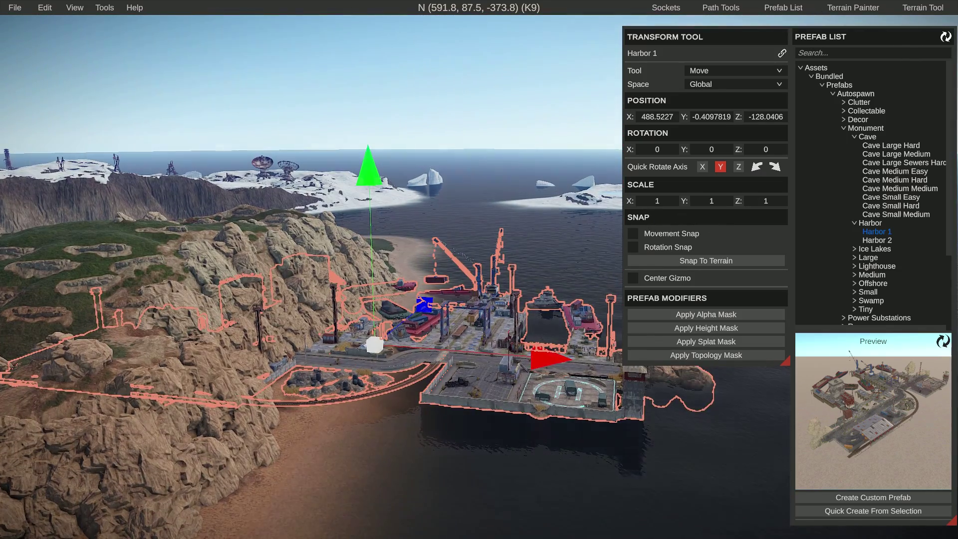
pyautogui.moveTo(368, 176); pyautogui.dragTo(379, 213)
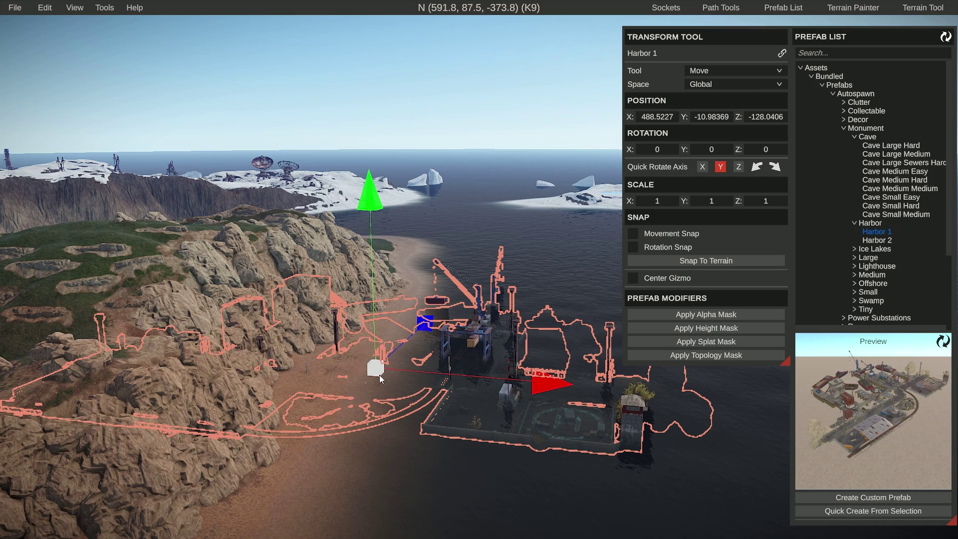
pyautogui.moveTo(378, 374); pyautogui.dragTo(430, 368)
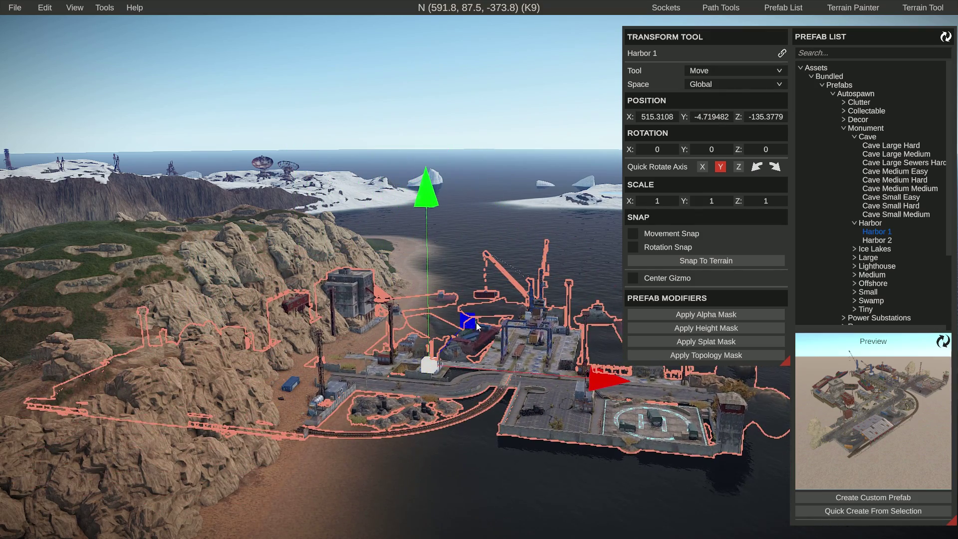
pyautogui.moveTo(472, 322)
pyautogui.mouseDown()
pyautogui.moveTo(501, 286)
pyautogui.moveTo(462, 335)
pyautogui.mouseUp()
pyautogui.moveTo(599, 396)
pyautogui.mouseDown()
pyautogui.moveTo(630, 400)
pyautogui.moveTo(598, 396)
pyautogui.mouseUp()
# Step: Try rotating Harbor 1 freely around its axes with the Rotate tool, tilting it about 350° on X
pyautogui.click(721, 73)
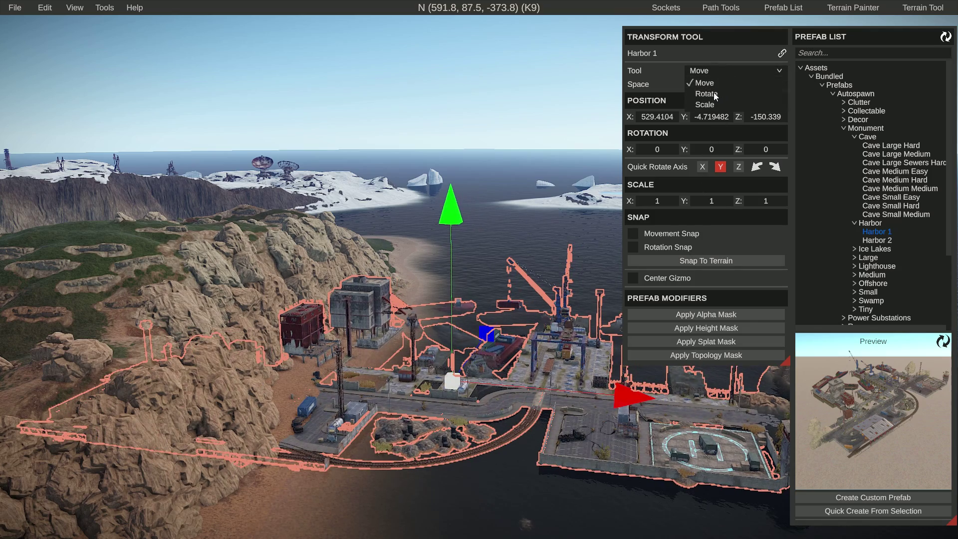
pyautogui.click(713, 92)
pyautogui.moveTo(428, 250); pyautogui.dragTo(474, 271)
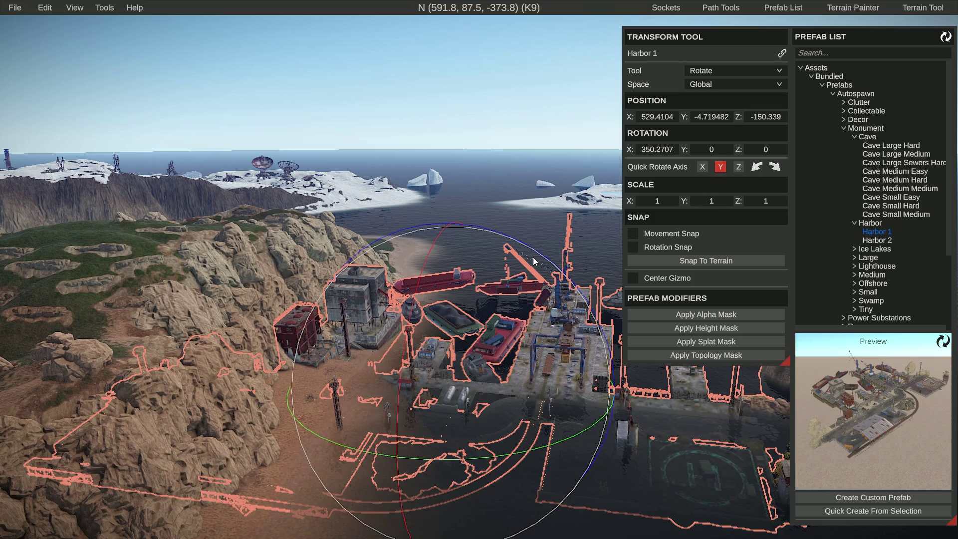
pyautogui.moveTo(533, 259); pyautogui.dragTo(577, 386)
# Step: Undo the harbor's rotations and its last move along X, and bring up the editing commands
pyautogui.hotkey('ctrl', 'z')
pyautogui.hotkey('ctrl', 'z')
pyautogui.hotkey('ctrl', 'z')
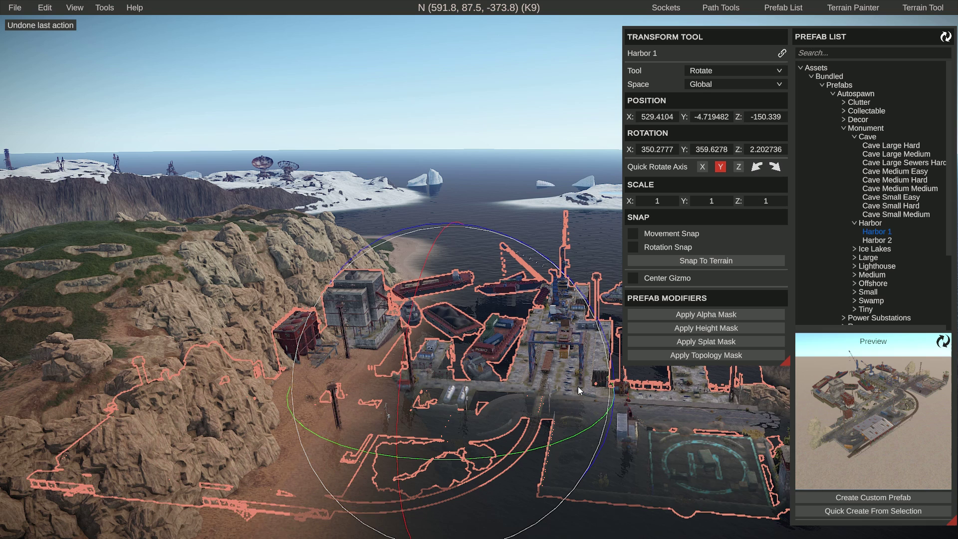
pyautogui.hotkey('ctrl', 'z')
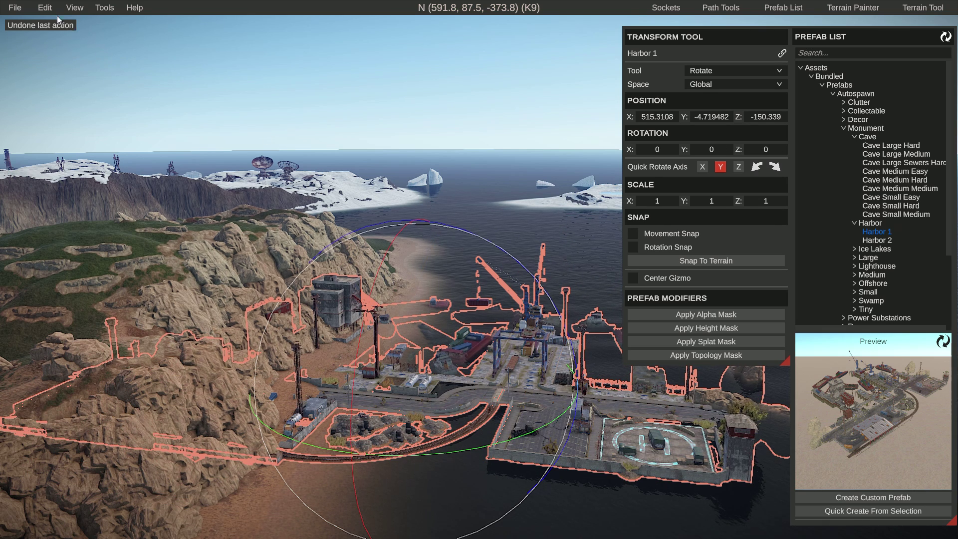
pyautogui.click(44, 9)
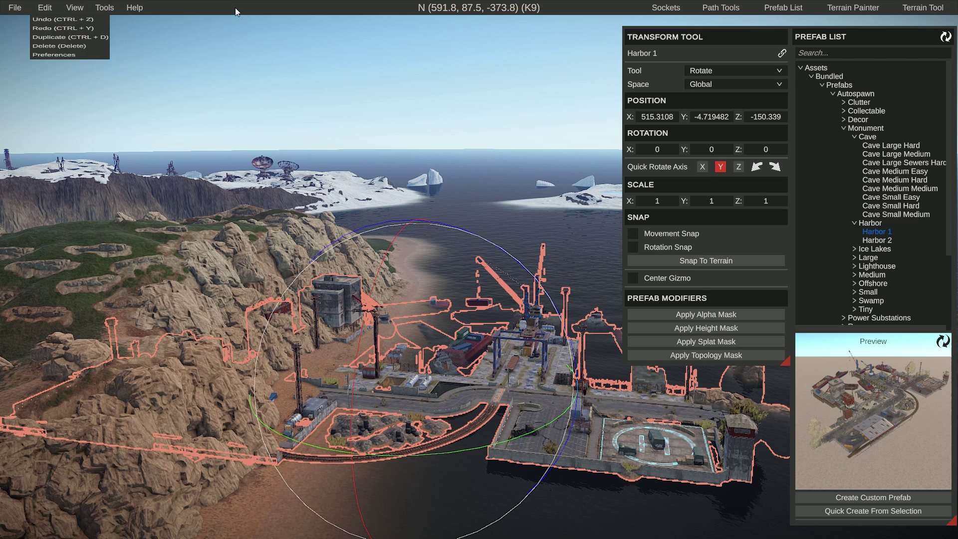
# Step: Try stretching Harbor 1 to about 4.3 on Z and scaling it uniformly with the Scale tool, undoing each change
pyautogui.click(713, 72)
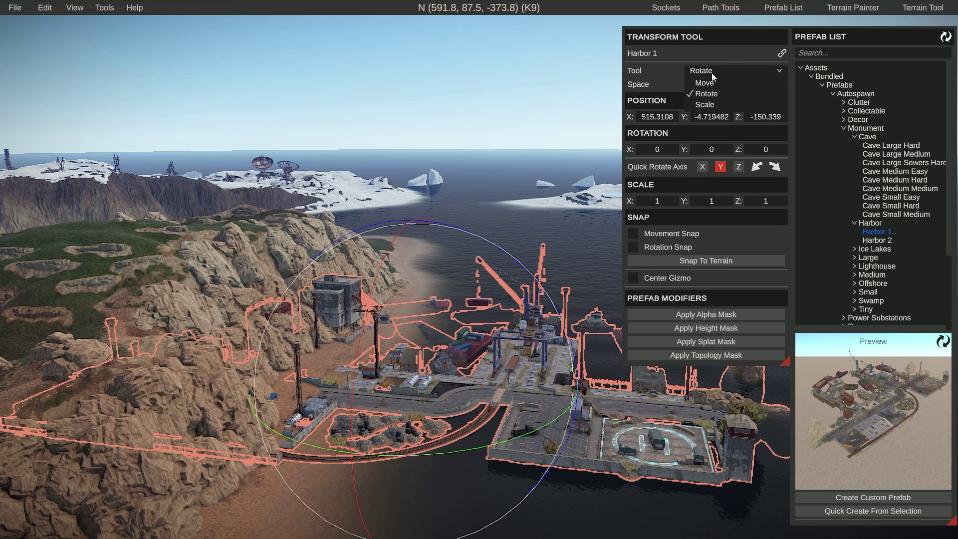
pyautogui.click(704, 105)
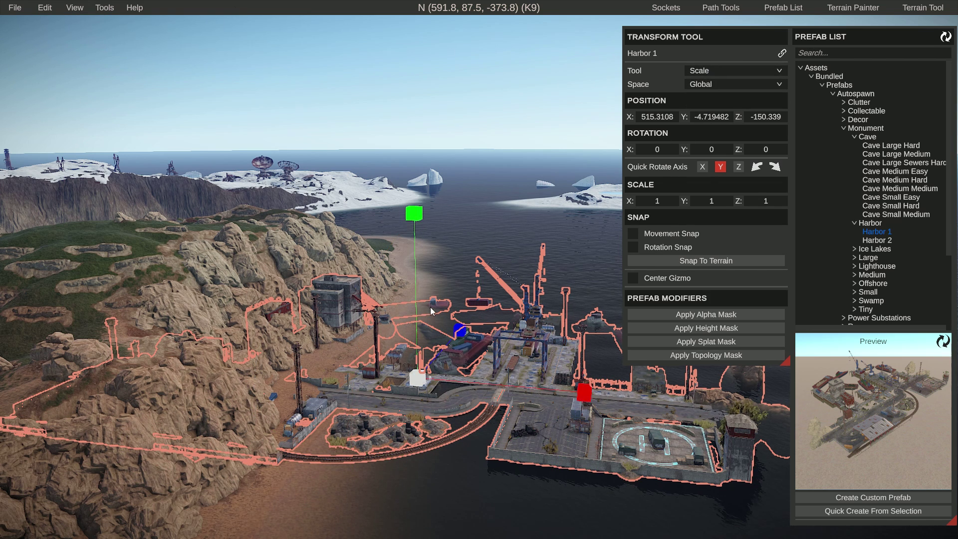
pyautogui.moveTo(458, 331); pyautogui.dragTo(533, 381)
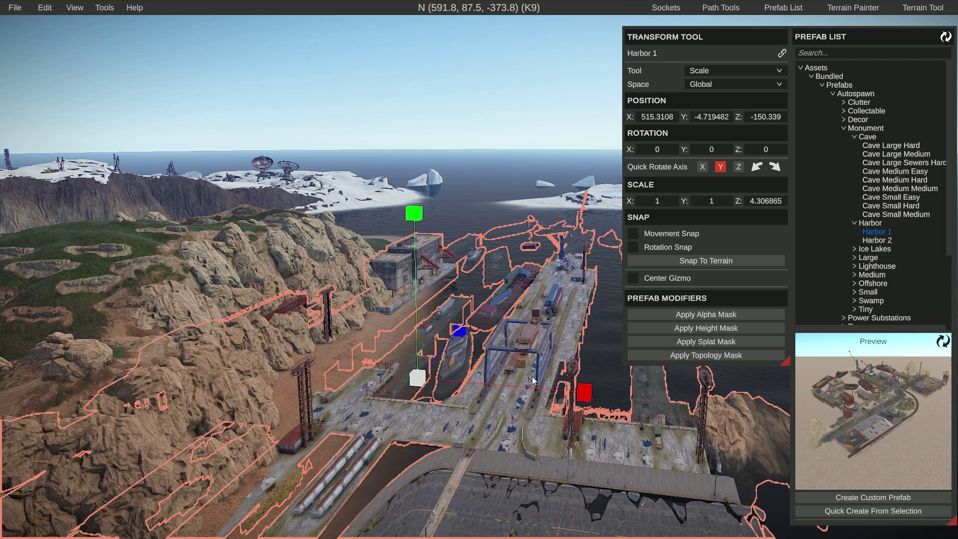
pyautogui.hotkey('ctrl', 'z')
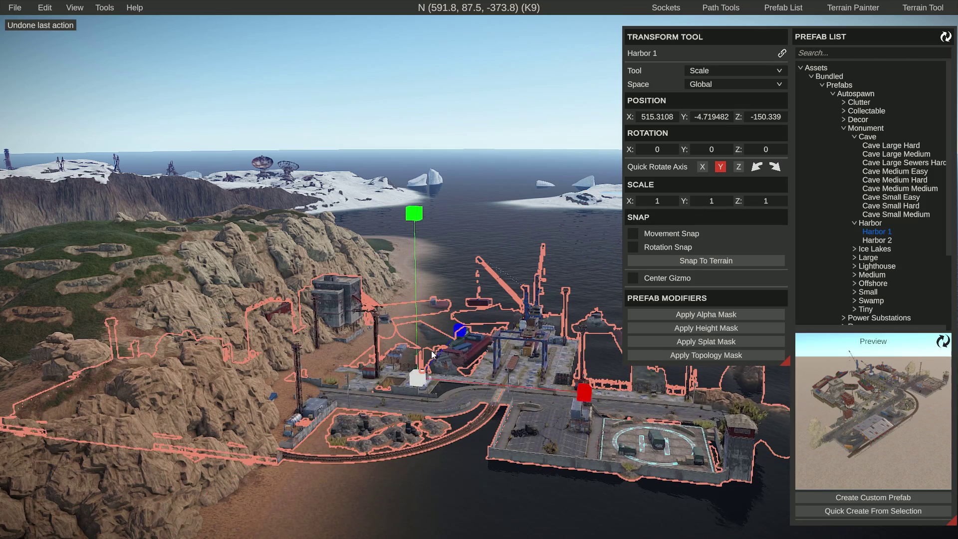
pyautogui.moveTo(418, 379); pyautogui.dragTo(425, 383)
pyautogui.hotkey('ctrl', 'z')
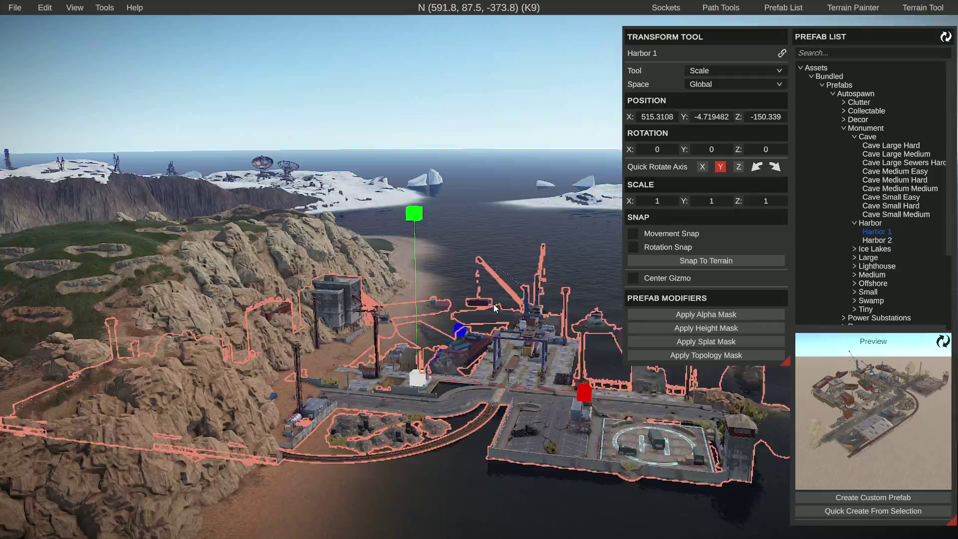
# Step: Examine the placed harbor and how it meets the cliffs and water from several viewpoints along the shore
pyautogui.press('w')
pyautogui.moveTo(499, 304); pyautogui.dragTo(653, 449, button='right')
pyautogui.press('a')
pyautogui.press('w')
pyautogui.press('w')
pyautogui.press('a')
pyautogui.press('w')
pyautogui.press('d')
pyautogui.press('s')
pyautogui.press('a')
pyautogui.press('a')
pyautogui.press('a')
pyautogui.hotkey('shift', 'w')
pyautogui.hotkey('shift', 'd')
pyautogui.hotkey('shift', 's')
pyautogui.press('a')
pyautogui.hotkey('shift', 's')
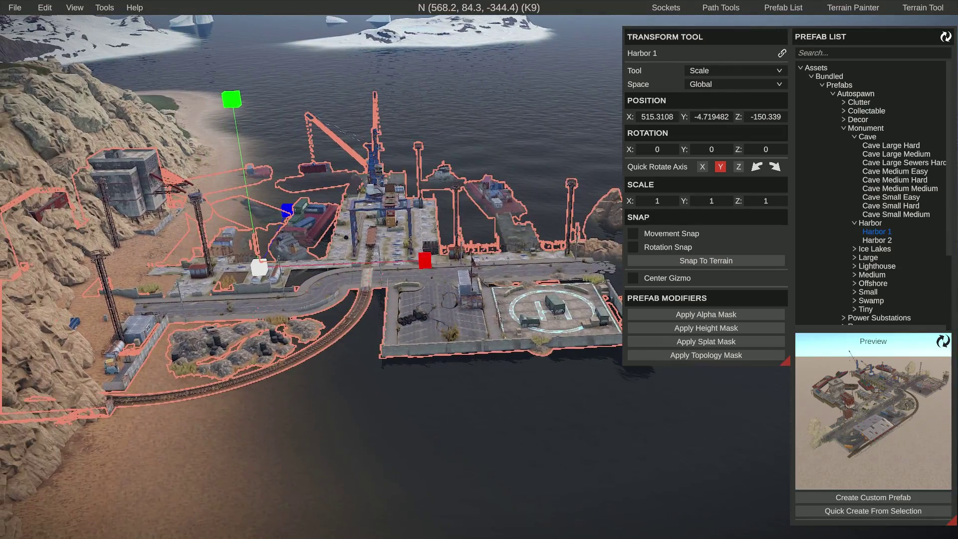
# Step: Rotate Harbor 1 to about 84.7° on Y and shift it away from the cliffs to about X 571.6
pyautogui.press('e')
pyautogui.moveTo(338, 327); pyautogui.dragTo(152, 368)
pyautogui.press('w')
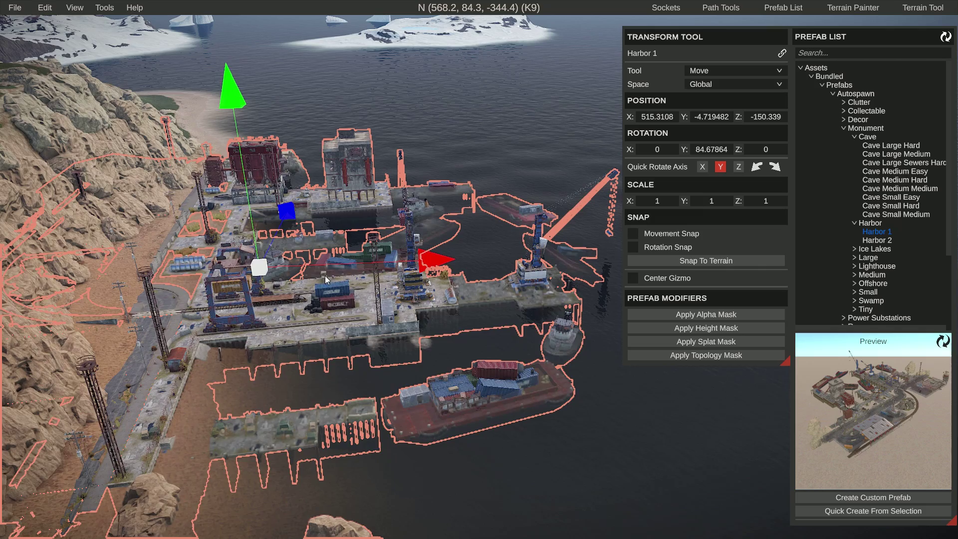
pyautogui.moveTo(325, 276); pyautogui.dragTo(484, 270)
# Step: Apply the height mask of Harbor 1 to the surrounding terrain
pyautogui.moveTo(484, 271); pyautogui.dragTo(499, 283, button='right')
pyautogui.press('s')
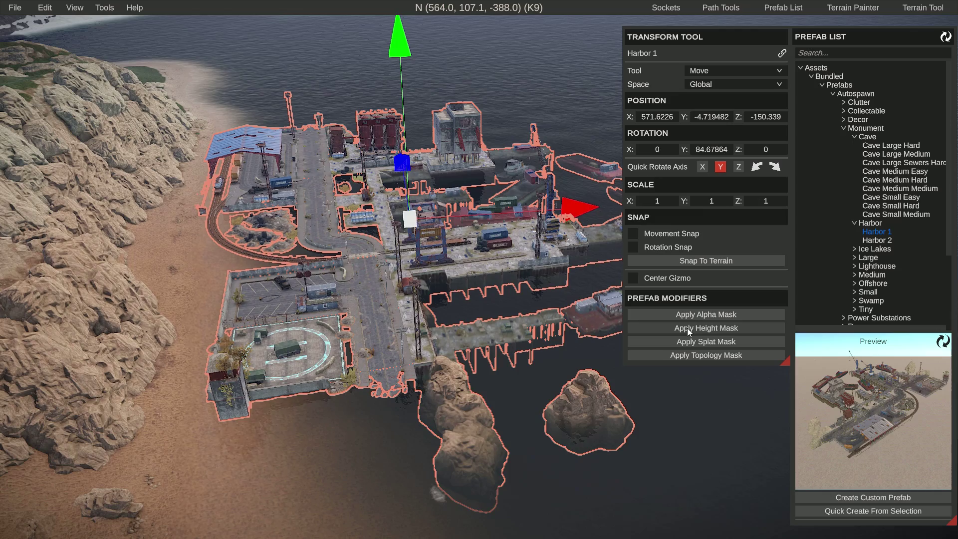
pyautogui.click(702, 327)
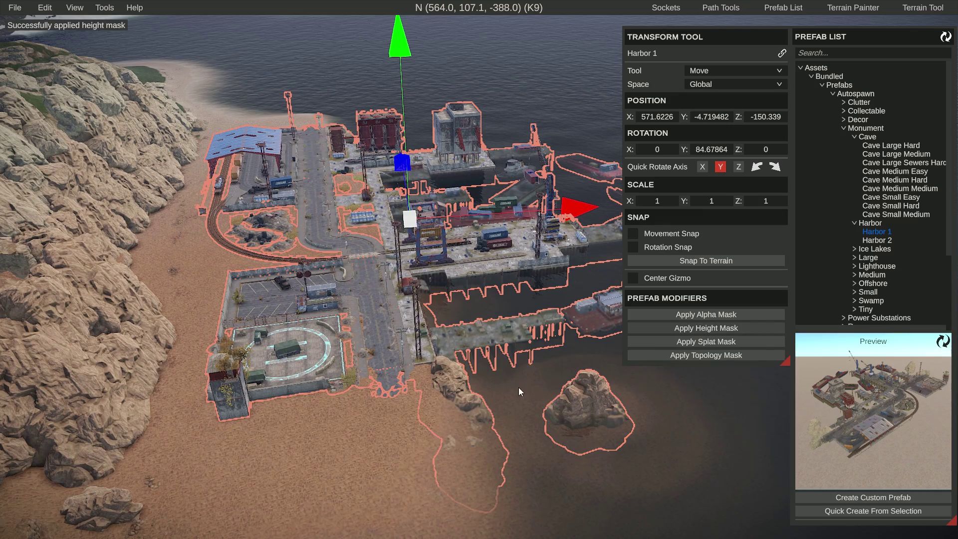
# Step: Compare the ground near the helipad with and without the height mask by undoing and redoing it, leaving it applied
pyautogui.press('w')
pyautogui.moveTo(519, 387); pyautogui.dragTo(480, 273, button='right')
pyautogui.hotkey('ctrl', 'z')
pyautogui.hotkey('ctrl', 'y')
pyautogui.press('w')
pyautogui.press('d')
pyautogui.hotkey('ctrl', 'y')
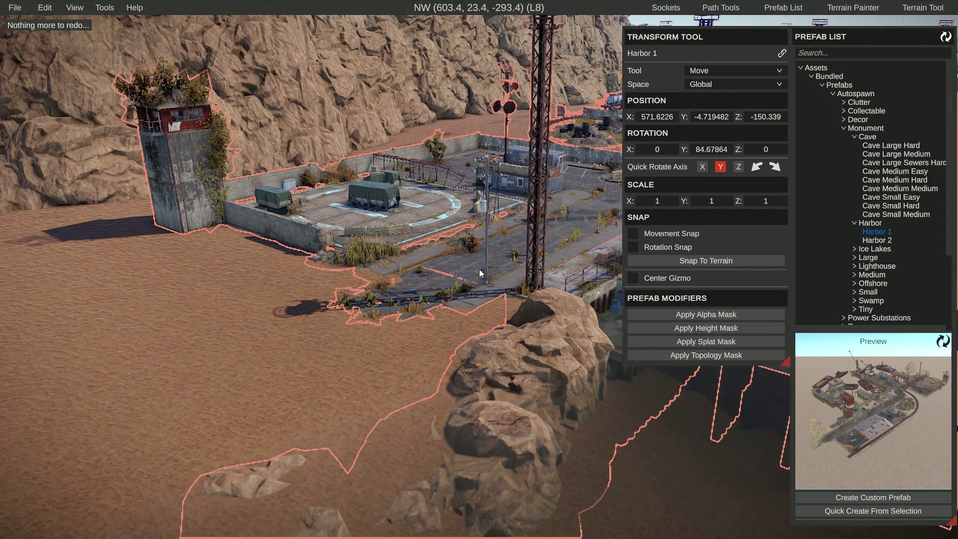
pyautogui.hotkey('ctrl', 'z')
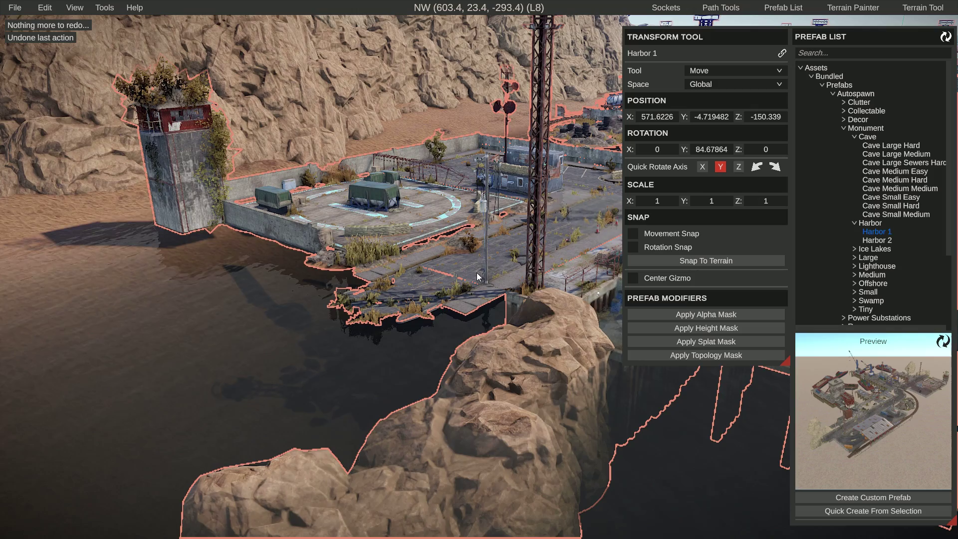
pyautogui.hotkey('ctrl', 'y')
# Step: Apply the splat mask of Harbor 1 to the ground around it
pyautogui.press('s')
pyautogui.moveTo(476, 272)
pyautogui.mouseDown(button='right')
pyautogui.moveTo(493, 319)
pyautogui.moveTo(518, 300)
pyautogui.moveTo(480, 275)
pyautogui.mouseUp(button='right')
pyautogui.press('a')
pyautogui.click(697, 344)
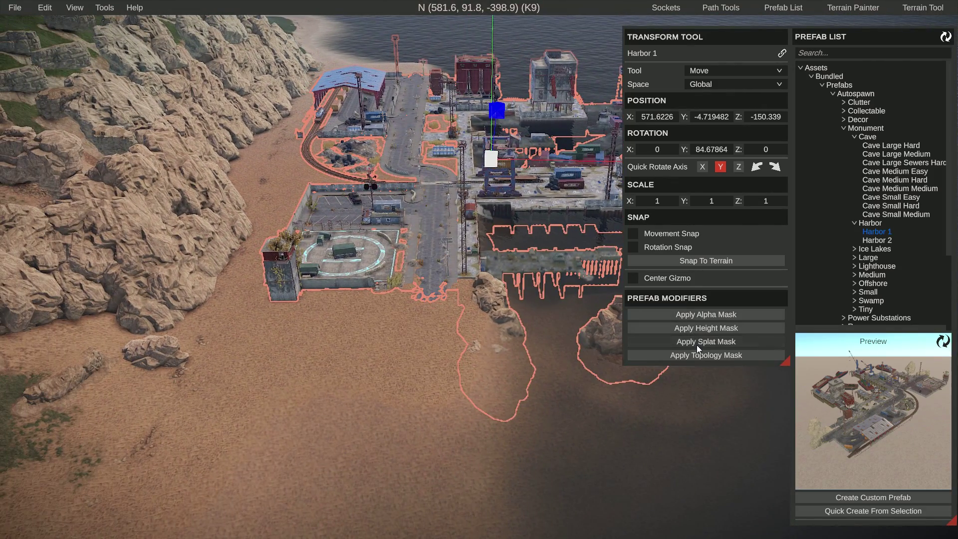
# Step: Check the ground textures on the harbor's far side and apply the topology mask of Harbor 1
pyautogui.press('d')
pyautogui.moveTo(353, 514); pyautogui.dragTo(275, 489, button='right')
pyautogui.press('s')
pyautogui.press('w')
pyautogui.press('d')
pyautogui.moveTo(559, 269); pyautogui.dragTo(508, 282, button='right')
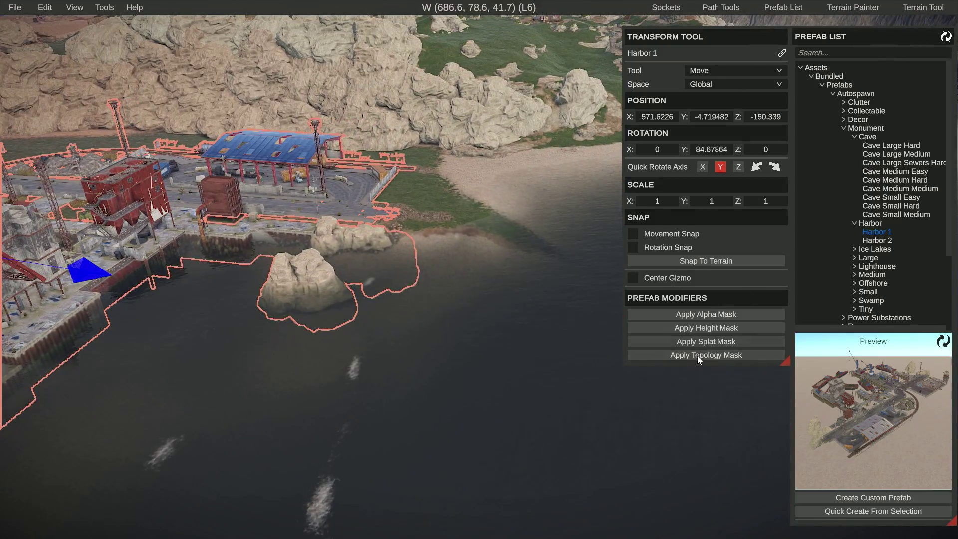
pyautogui.moveTo(697, 359); pyautogui.dragTo(623, 356, button='right')
pyautogui.press('d')
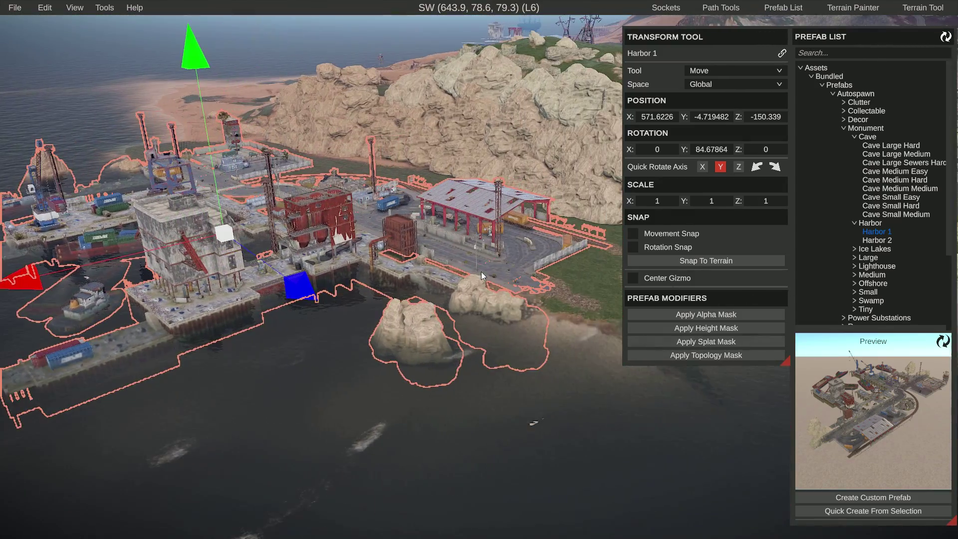
pyautogui.click(693, 354)
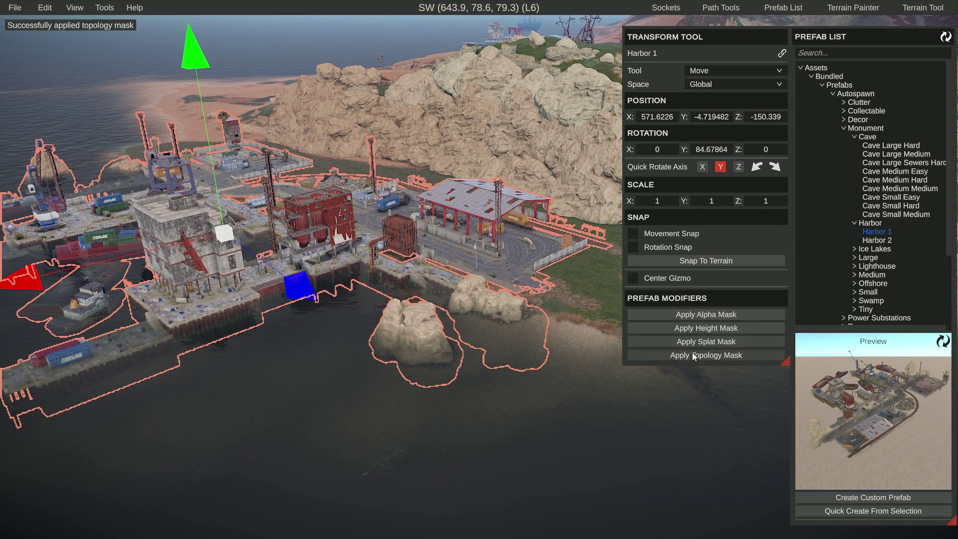
# Step: Apply the alpha mask of Harbor 1 and inspect the finished harbor and shoreline from different sides
pyautogui.moveTo(486, 262); pyautogui.dragTo(590, 187, button='right')
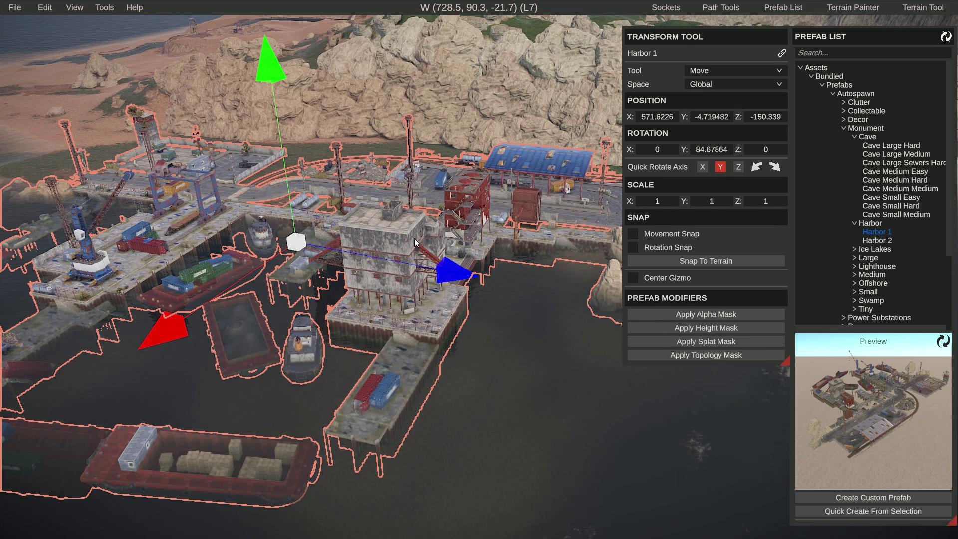
pyautogui.click(704, 314)
pyautogui.moveTo(495, 281); pyautogui.dragTo(449, 309, button='right')
pyautogui.press('d')
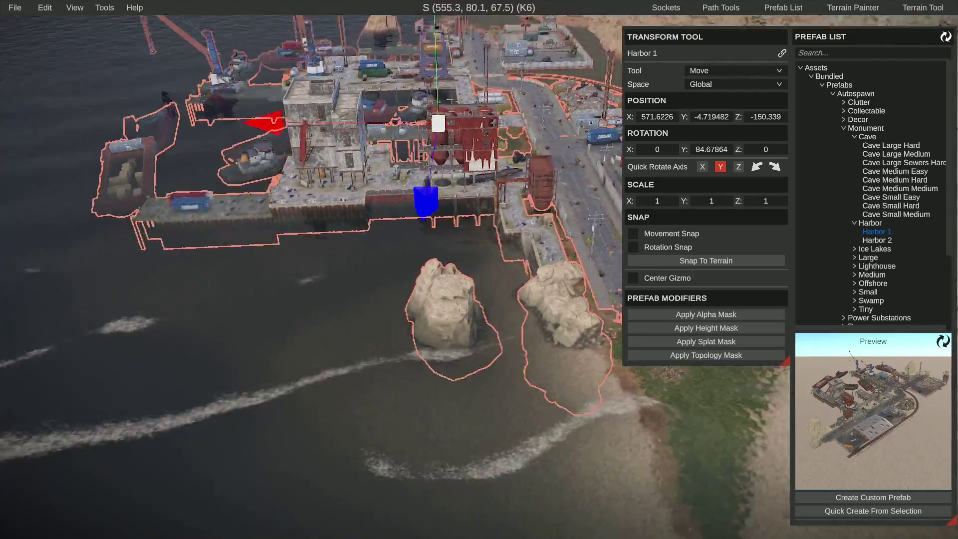
pyautogui.press('d')
pyautogui.moveTo(649, 442); pyautogui.dragTo(52, 433, button='right')
pyautogui.press('d')
pyautogui.press('s')
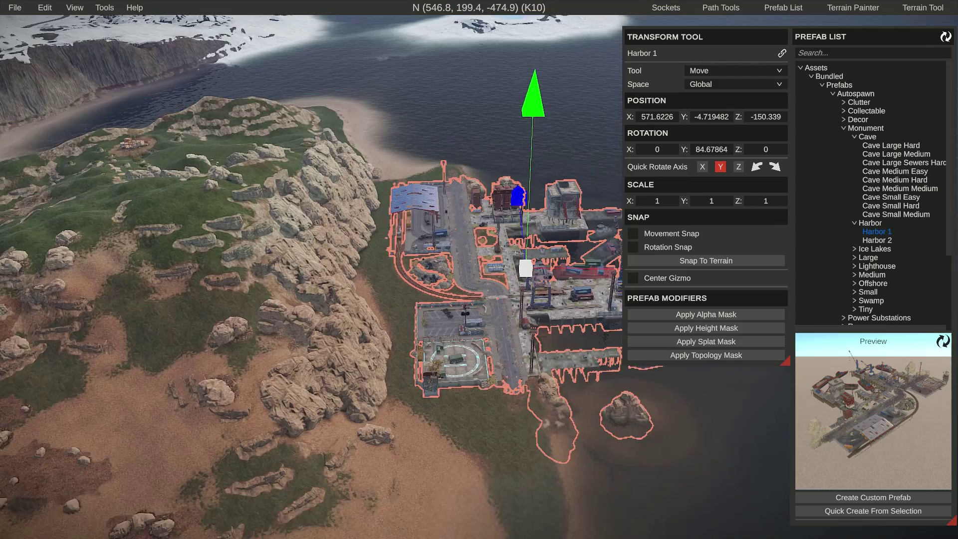
# Step: Deselect the harbor and select the Ac Unit A 300X300 standing on the sand
pyautogui.press('s')
pyautogui.moveTo(478, 270)
pyautogui.mouseDown(button='right')
pyautogui.moveTo(484, 339)
pyautogui.moveTo(480, 270)
pyautogui.mouseUp(button='right')
pyautogui.press('w')
pyautogui.press('w')
pyautogui.press('Escape')
pyautogui.click(513, 246)
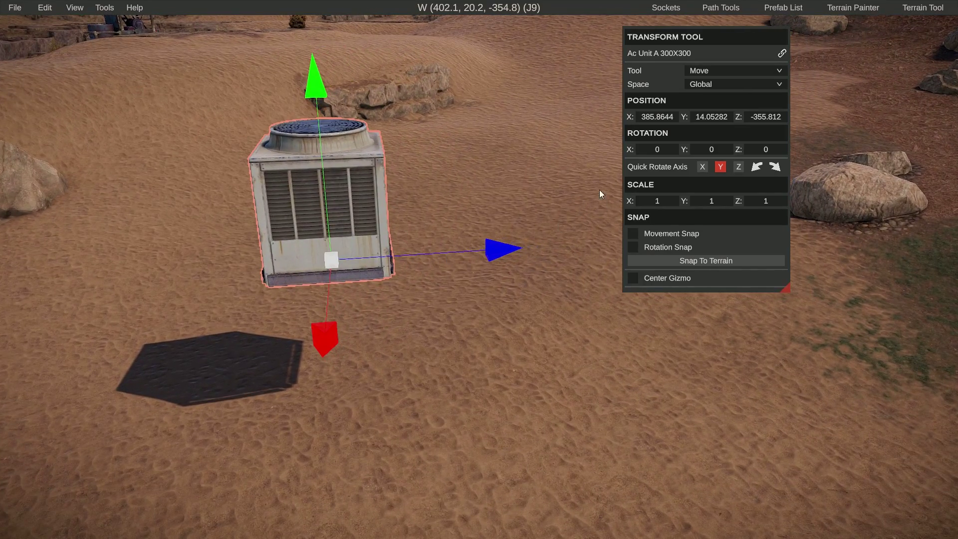
# Step: Try a free rotation of the AC unit with the Rotate tool and undo it
pyautogui.press('e')
pyautogui.moveTo(368, 209); pyautogui.dragTo(298, 259)
pyautogui.hotkey('ctrl', 'z')
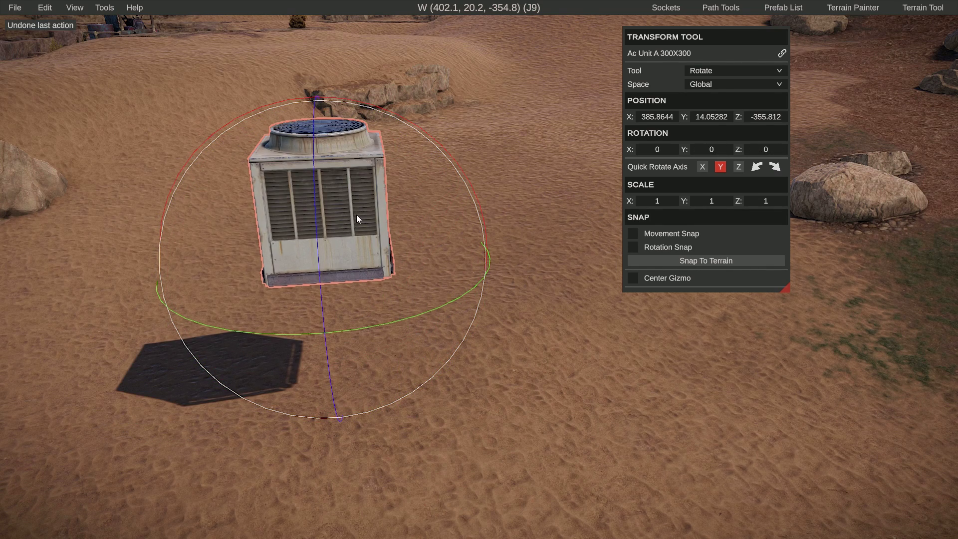
# Step: Enlarge the AC unit uniformly and stretch it along Z and Y to a scale of about 1.38, 2.44, 1.53
pyautogui.press('r')
pyautogui.moveTo(323, 261); pyautogui.dragTo(339, 249)
pyautogui.moveTo(500, 250)
pyautogui.mouseDown()
pyautogui.moveTo(702, 248)
pyautogui.moveTo(519, 247)
pyautogui.mouseUp()
pyautogui.moveTo(318, 89); pyautogui.dragTo(313, 47)
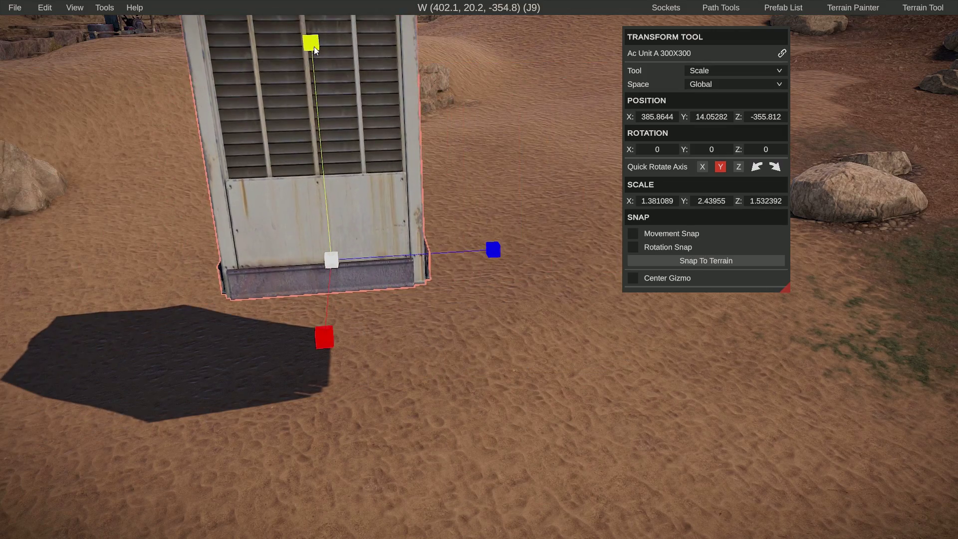
# Step: Enlarge the AC unit evenly on all axes to a scale of about 1.55, 2.61, 1.70
pyautogui.press('s')
pyautogui.moveTo(314, 46); pyautogui.dragTo(460, 288, button='right')
pyautogui.press('d')
pyautogui.press('w')
pyautogui.press('w')
pyautogui.press('a')
pyautogui.press('w')
pyautogui.press('w')
pyautogui.press('a')
pyautogui.press('s')
pyautogui.moveTo(460, 289)
pyautogui.mouseDown()
pyautogui.moveTo(393, 333)
pyautogui.moveTo(418, 328)
pyautogui.moveTo(350, 326)
pyautogui.moveTo(394, 326)
pyautogui.moveTo(465, 303)
pyautogui.mouseUp()
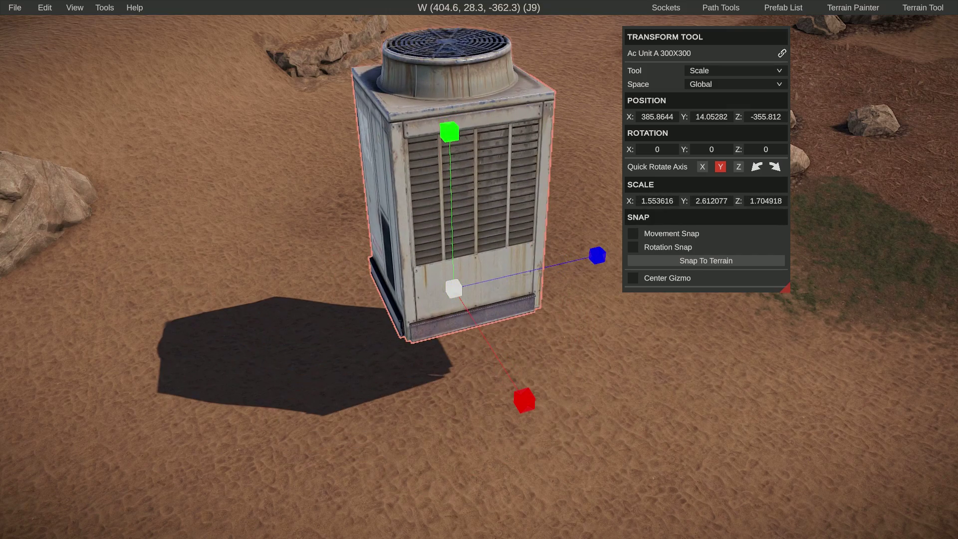
# Step: Tilt the AC unit to about 332° around Z and lower it partly into the sand at about Y 7.62
pyautogui.moveTo(465, 304); pyautogui.dragTo(410, 277, button='right')
pyautogui.press('s')
pyautogui.press('w')
pyautogui.press('e')
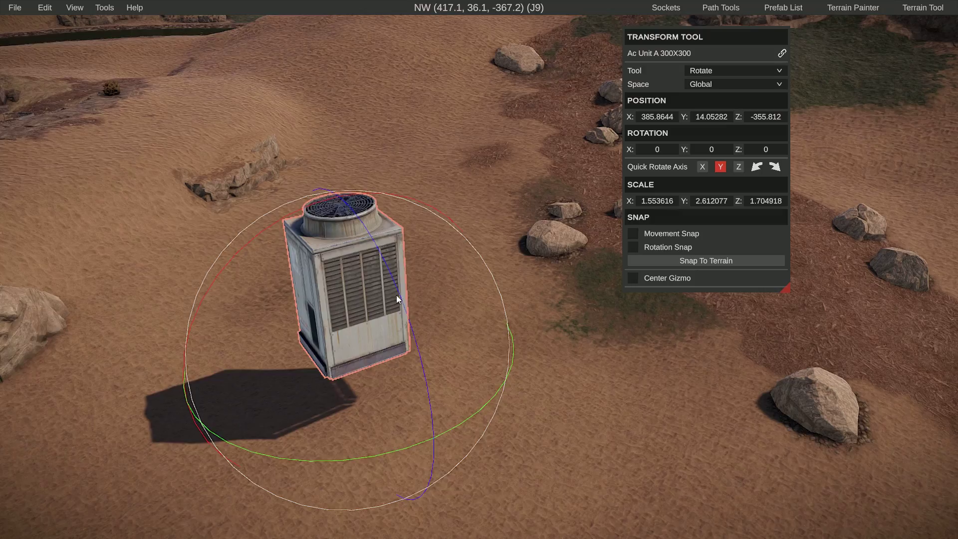
pyautogui.moveTo(399, 297); pyautogui.dragTo(417, 349)
pyautogui.press('w')
pyautogui.moveTo(344, 174); pyautogui.dragTo(330, 278)
# Step: Inspect the tilted AC unit, look away across the terrain, and focus the view back on the selected unit
pyautogui.press('a')
pyautogui.moveTo(330, 279); pyautogui.dragTo(449, 239, button='right')
pyautogui.press('w')
pyautogui.press('d')
pyautogui.press('w')
pyautogui.press('w')
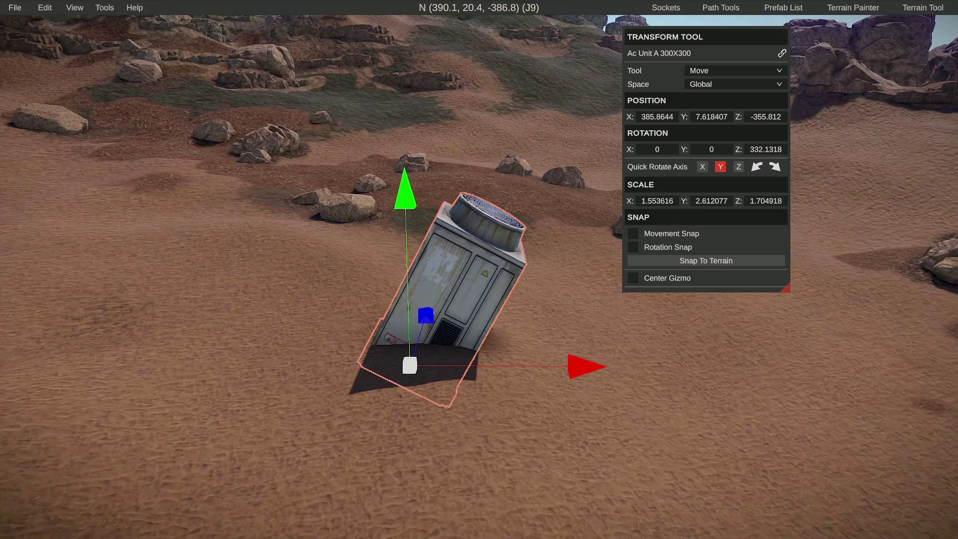
pyautogui.moveTo(445, 294); pyautogui.dragTo(209, 269, button='right')
pyautogui.press('a')
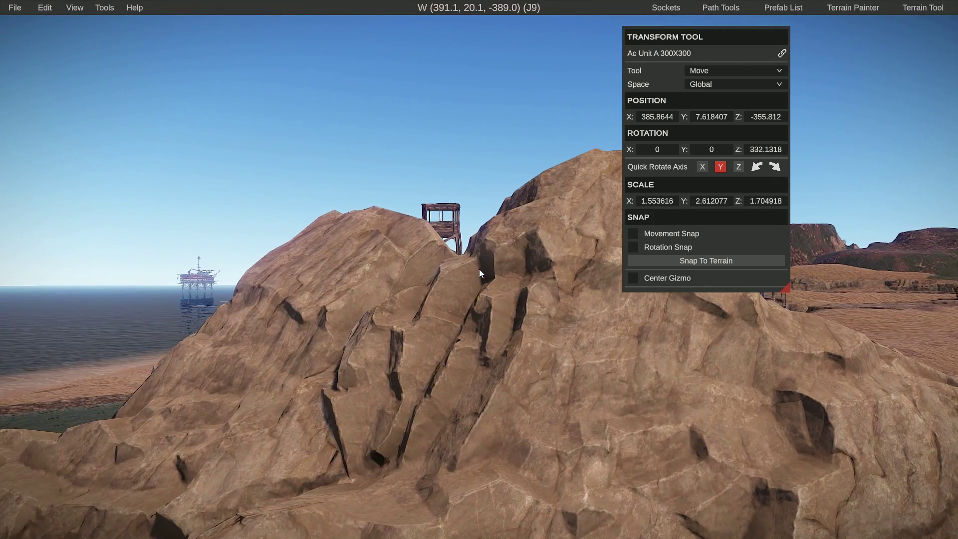
pyautogui.press('a')
pyautogui.moveTo(495, 277); pyautogui.dragTo(690, 361, button='right')
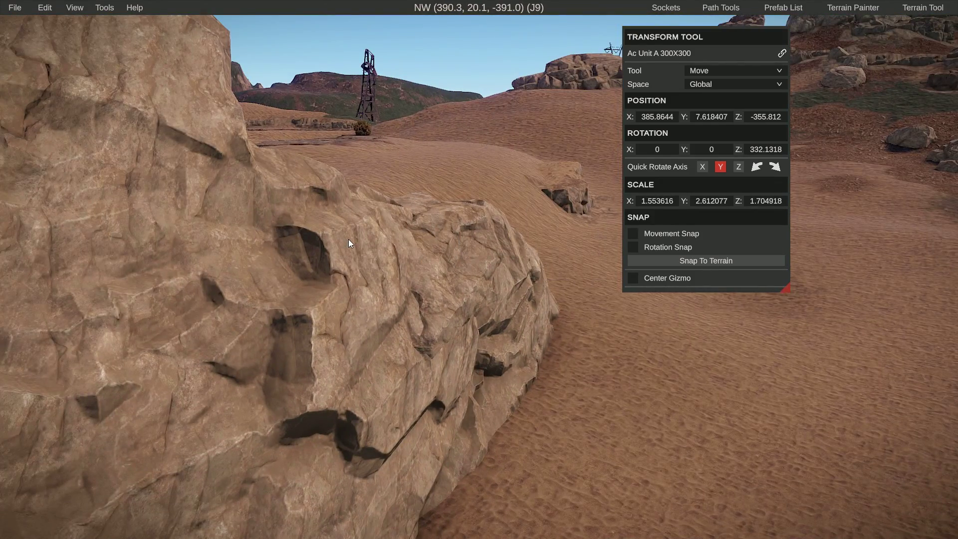
pyautogui.press('f')
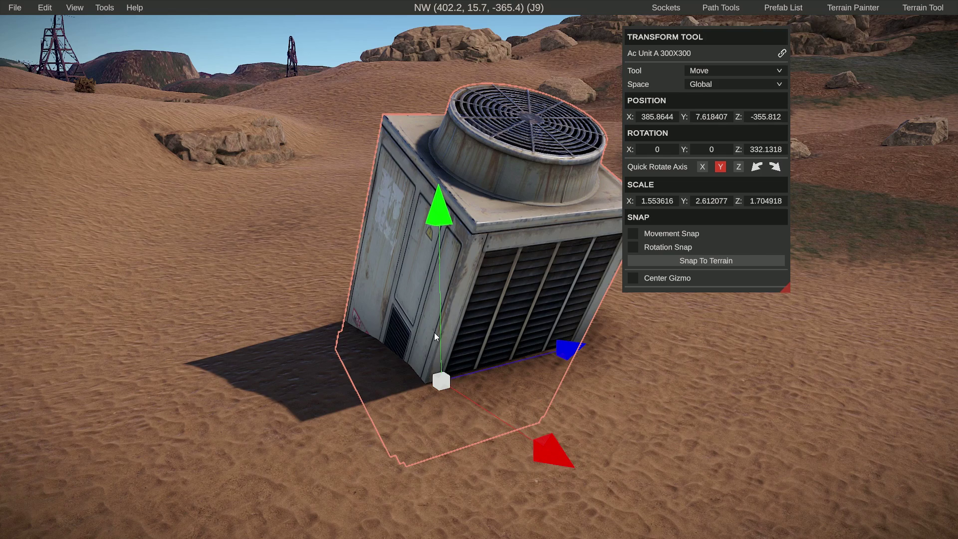
# Step: Rotate the AC unit freely around its Z axis to about 5.5°
pyautogui.scroll(-5, 434, 332)
pyautogui.press('e')
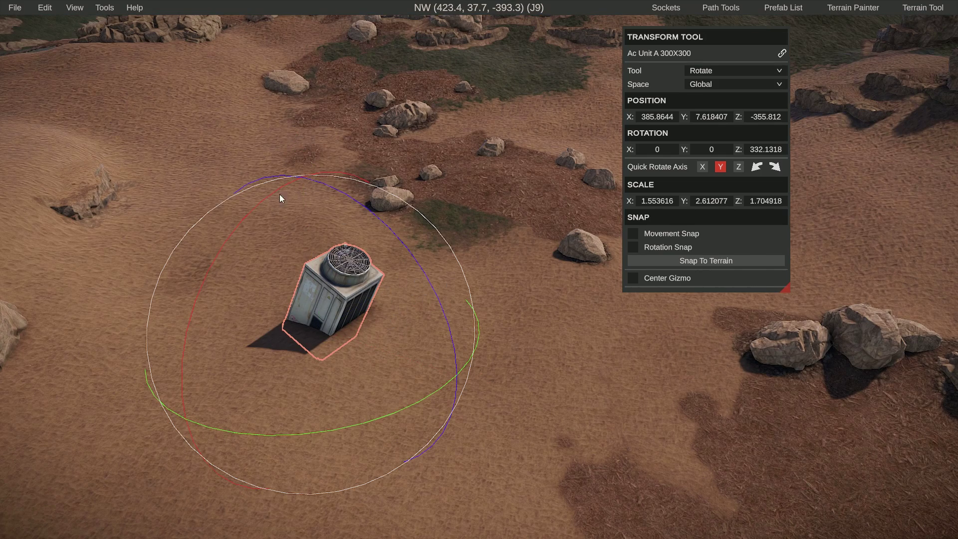
pyautogui.moveTo(435, 289); pyautogui.dragTo(322, 240)
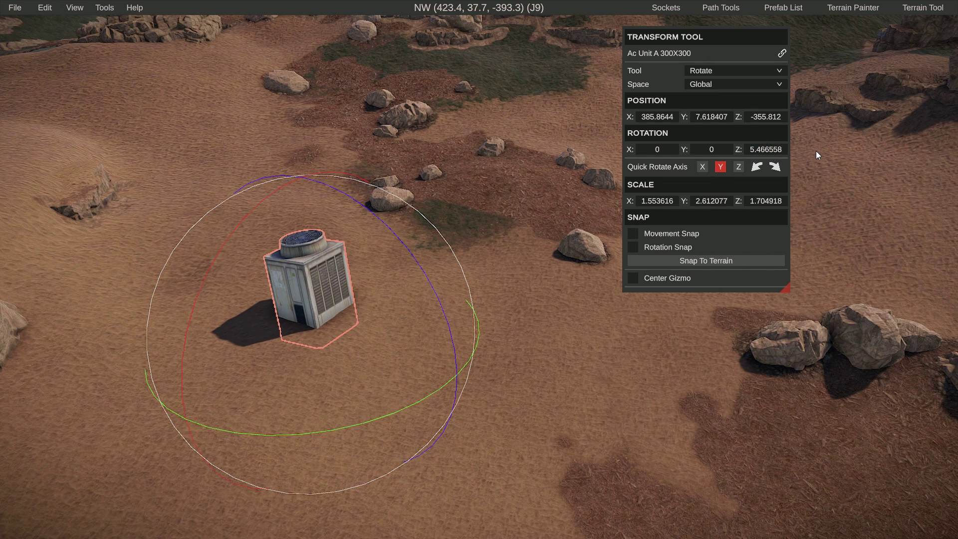
# Step: Set the AC unit's Z rotation to 90 and then 180, and raise it above the ground to about Y 19.41
pyautogui.hotkey('ctrl', 'a')
pyautogui.write('90')
pyautogui.press('Return')
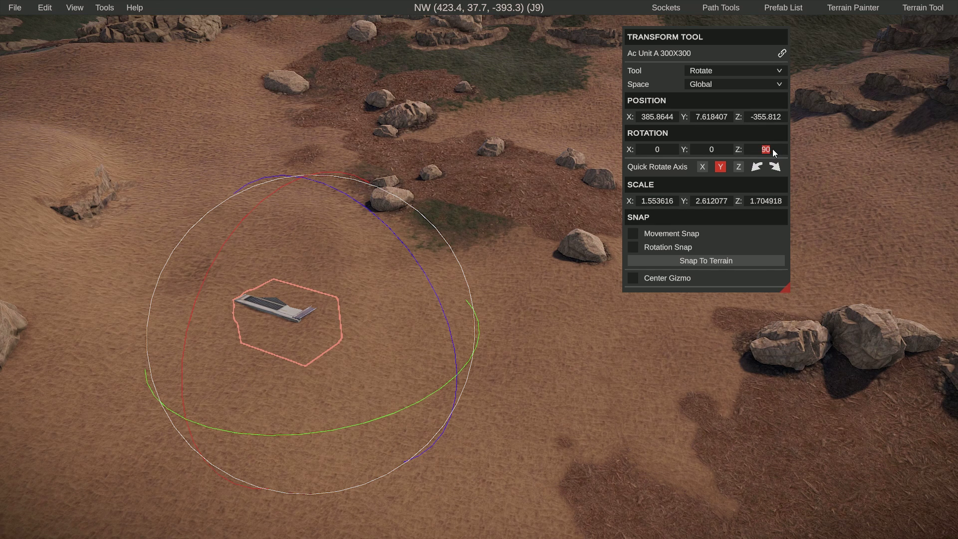
pyautogui.write('180')
pyautogui.press('Return')
pyautogui.press('w')
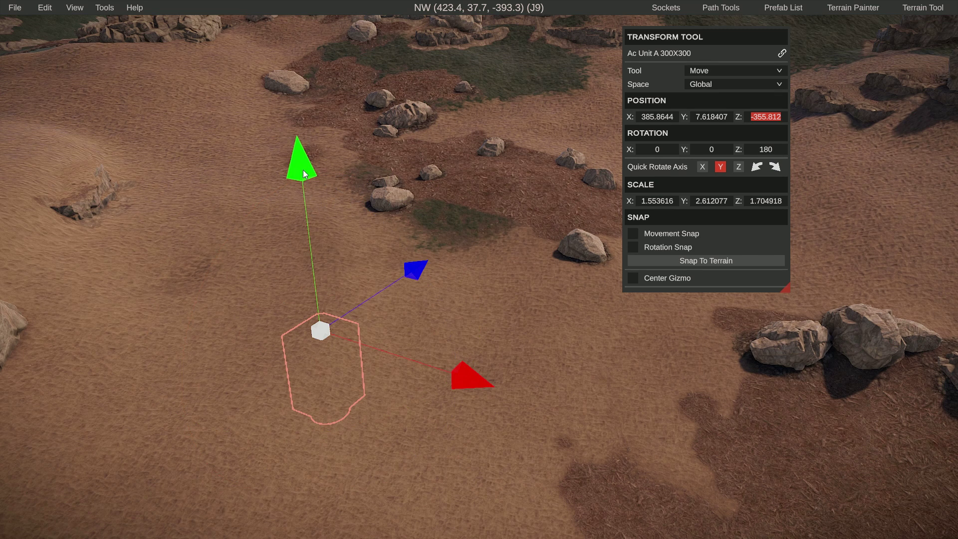
pyautogui.moveTo(303, 170); pyautogui.dragTo(297, 49)
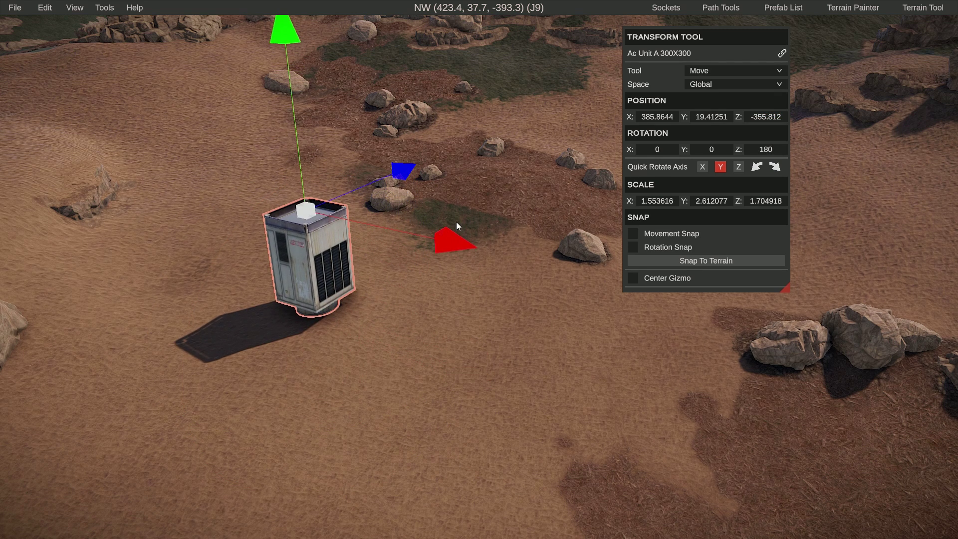
# Step: Stretch the AC unit along X with the Scale tool and set its X scale to exactly 4
pyautogui.press('r')
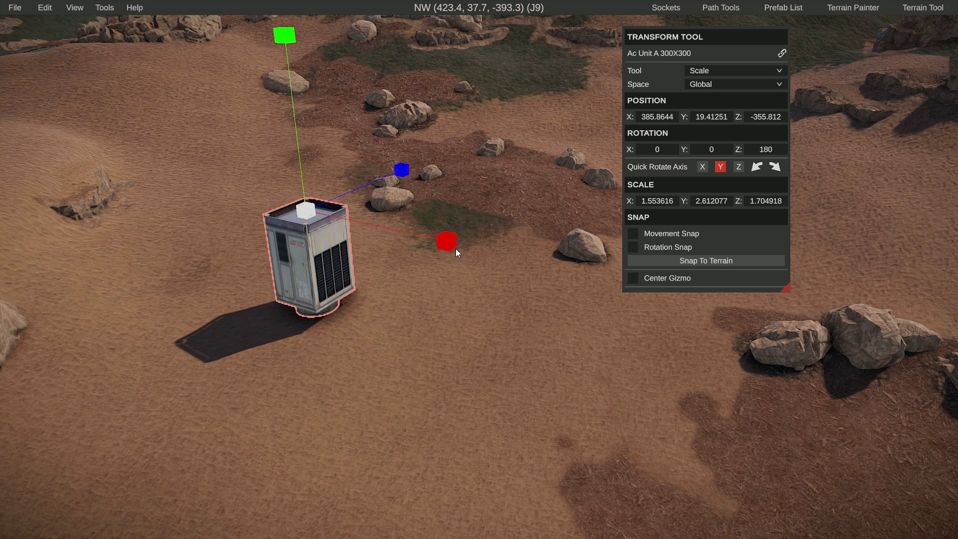
pyautogui.moveTo(453, 243); pyautogui.dragTo(473, 247)
pyautogui.click(641, 200)
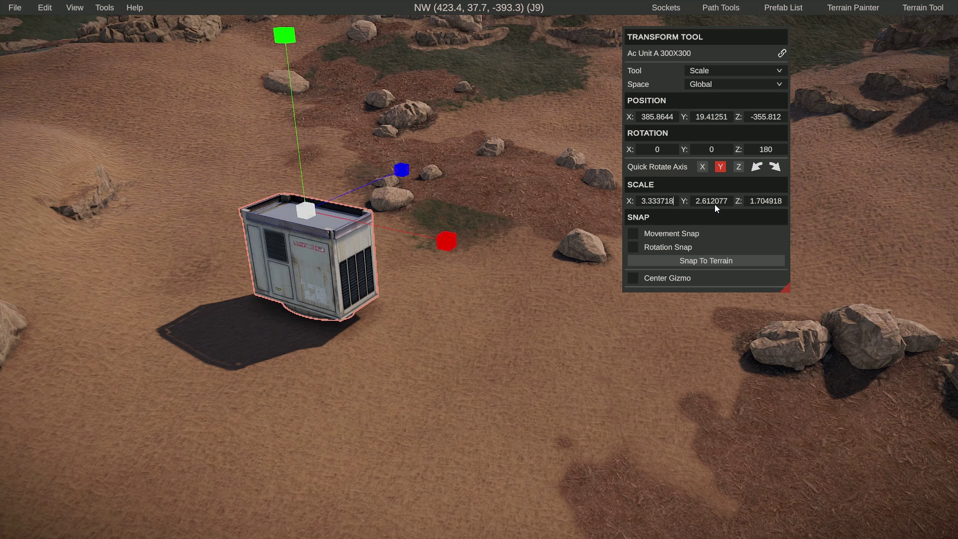
pyautogui.hotkey('ctrl', 'a')
pyautogui.write('4')
pyautogui.press('Return')
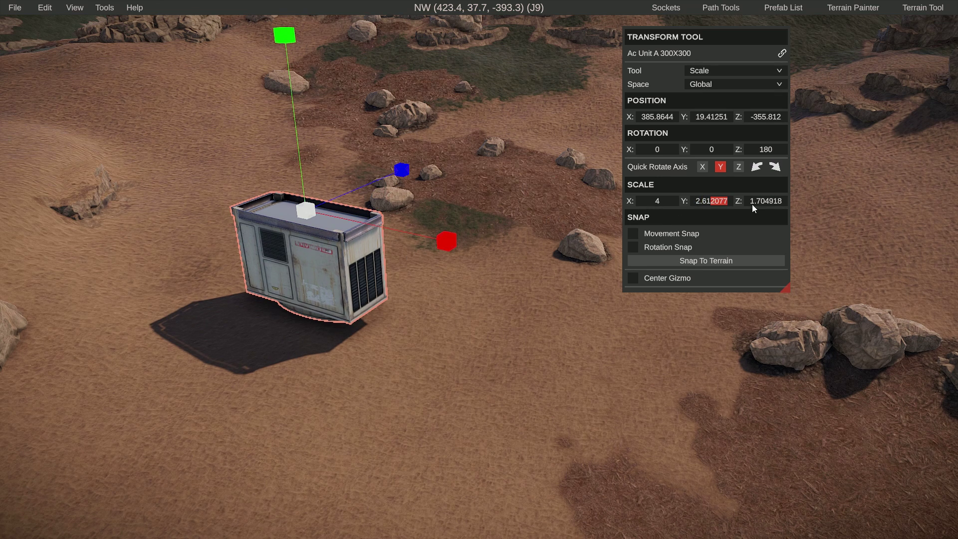
# Step: Set the AC unit's Y scale to 2.6 and its Z scale to 1.7
pyautogui.moveTo(752, 204); pyautogui.dragTo(755, 205)
pyautogui.hotkey('ctrl', 'a')
pyautogui.write('206')
pyautogui.press('BackSpace')
pyautogui.press('BackSpace')
pyautogui.write('.6')
pyautogui.click(758, 202)
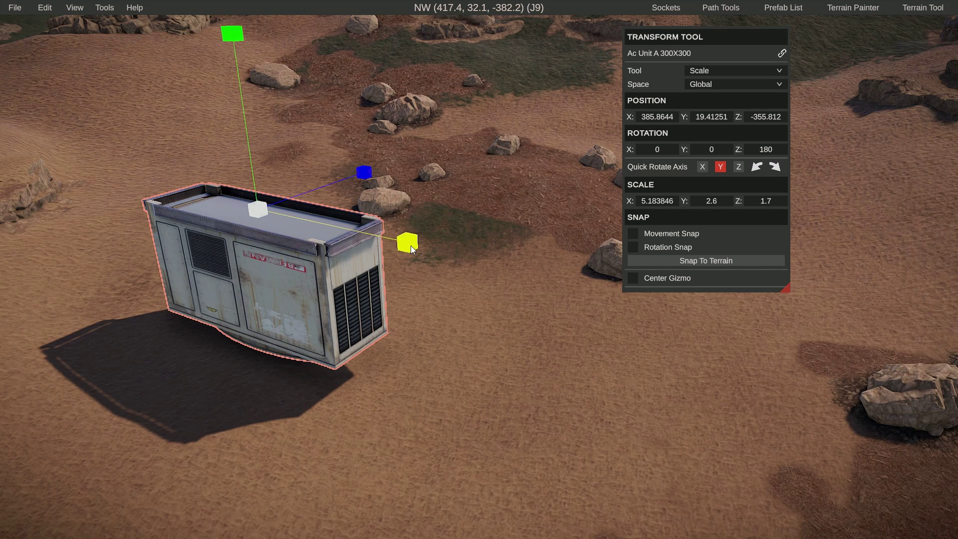
# Step: Adjust the AC unit's length along X freely and set its X scale to 8
pyautogui.moveTo(411, 245)
pyautogui.mouseDown()
pyautogui.moveTo(414, 255)
pyautogui.moveTo(384, 245)
pyautogui.moveTo(394, 247)
pyautogui.mouseUp()
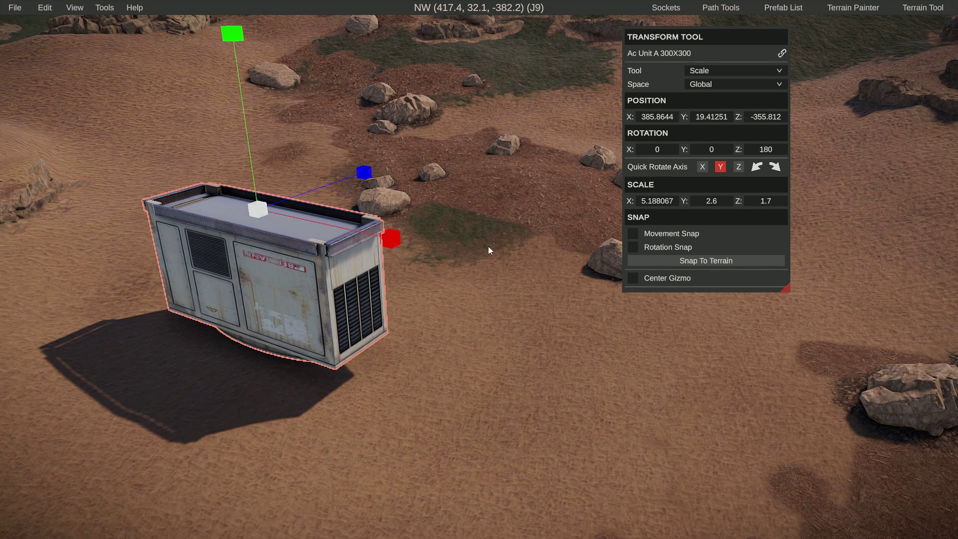
pyautogui.hotkey('ctrl', 'a')
pyautogui.write('8')
pyautogui.press('Return')
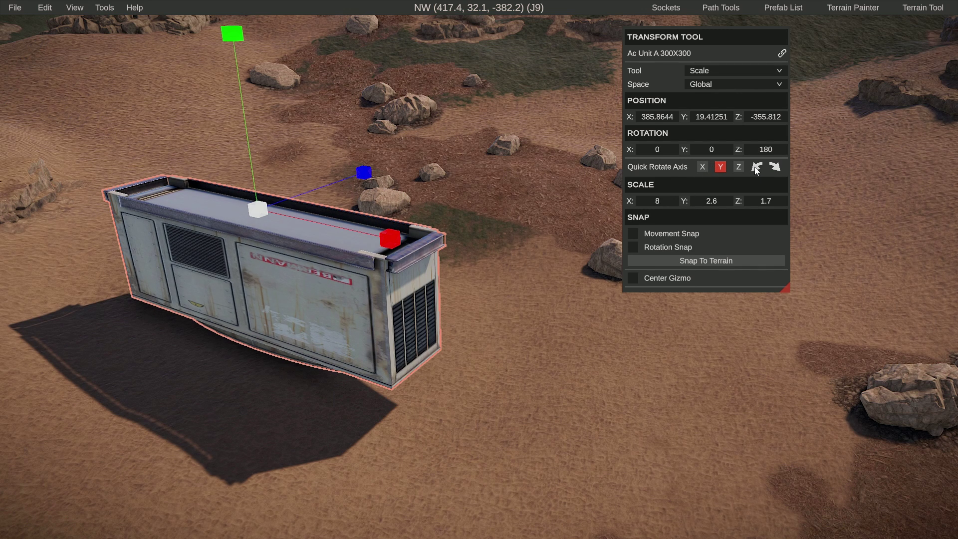
# Step: Quick-rotate the AC unit to 180° around Y, and turn it counter-clockwise around Z in two 90° steps
pyautogui.click(773, 167)
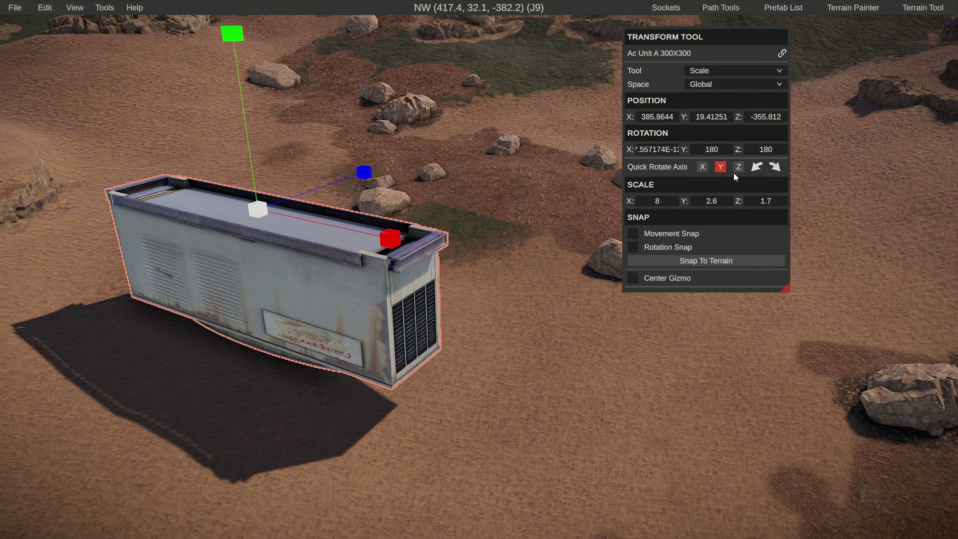
pyautogui.click(738, 167)
pyautogui.click(757, 167)
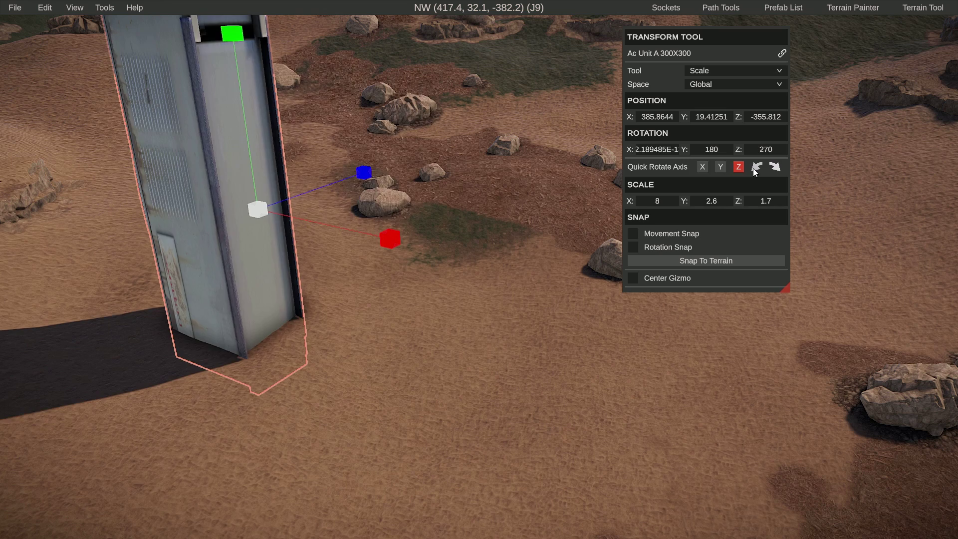
pyautogui.click(756, 167)
# Step: Quick-rotate the AC unit around X in 90° steps, counter-clockwise and back clockwise, and make Z the quick-rotate axis
pyautogui.click(702, 167)
pyautogui.click(756, 168)
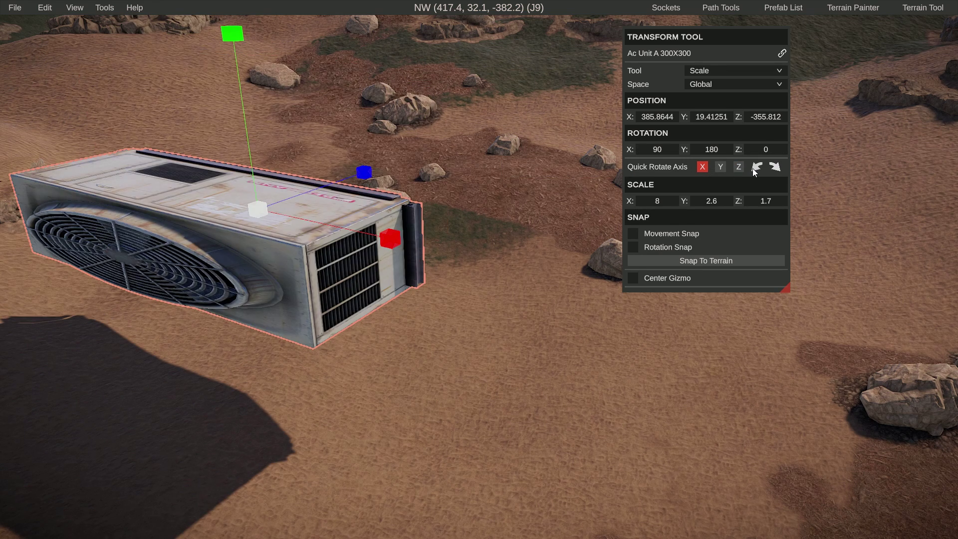
pyautogui.click(756, 168)
pyautogui.click(756, 168)
pyautogui.click(756, 167)
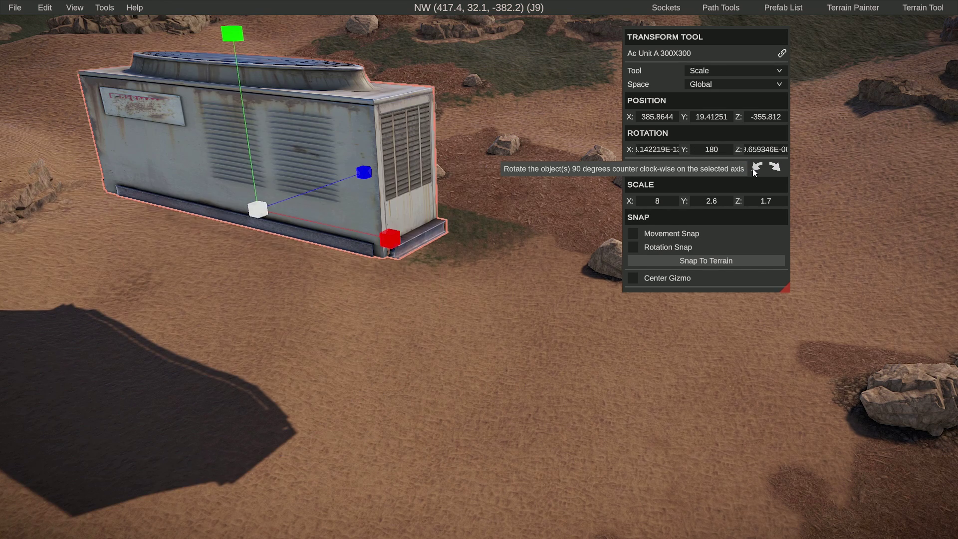
pyautogui.click(769, 168)
pyautogui.click(770, 168)
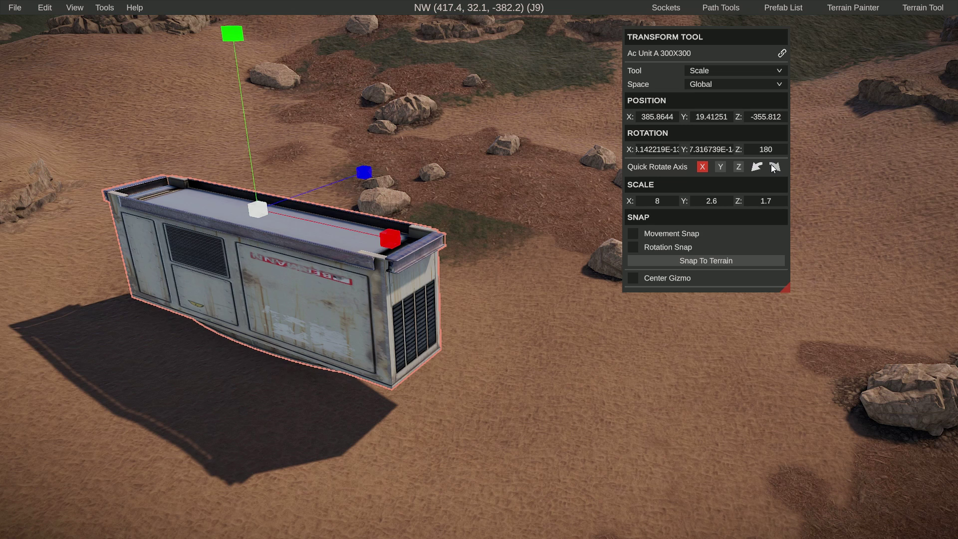
pyautogui.click(738, 167)
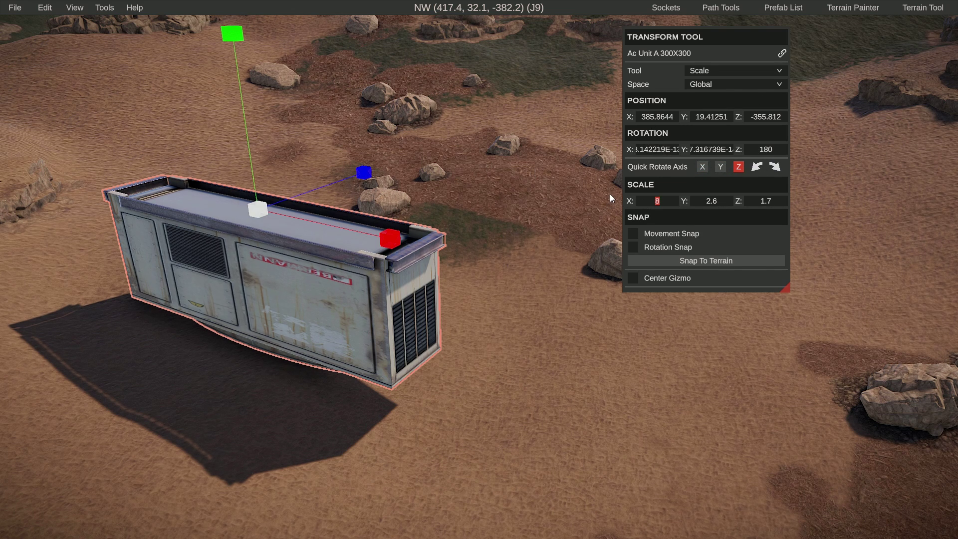
# Step: Reset the AC unit's scale to 1 on the X, Y and Z axes
pyautogui.write('1')
pyautogui.press('Tab')
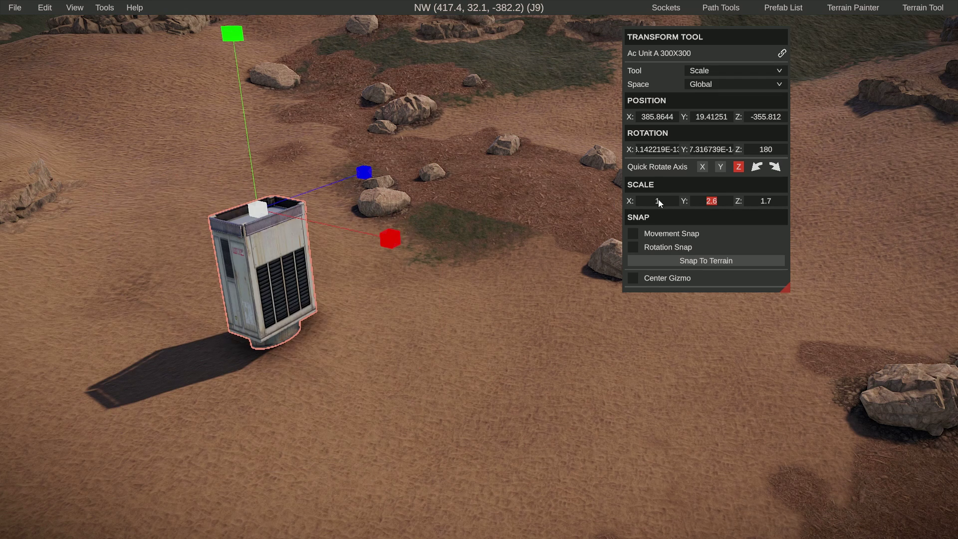
pyautogui.doubleClick(771, 199)
pyautogui.write('1')
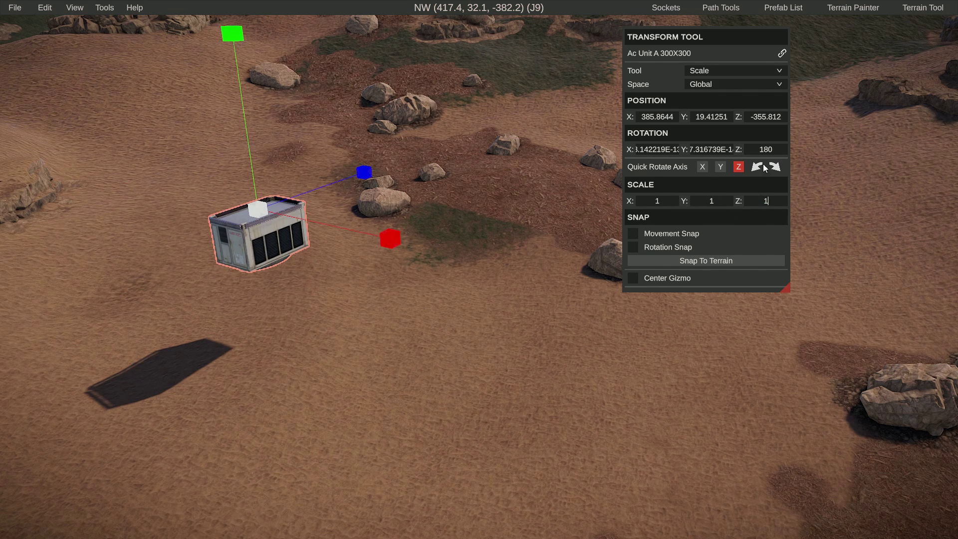
# Step: Try setting the AC unit's position to 0 on all three axes and undo the move
pyautogui.doubleClick(782, 117)
pyautogui.write('0')
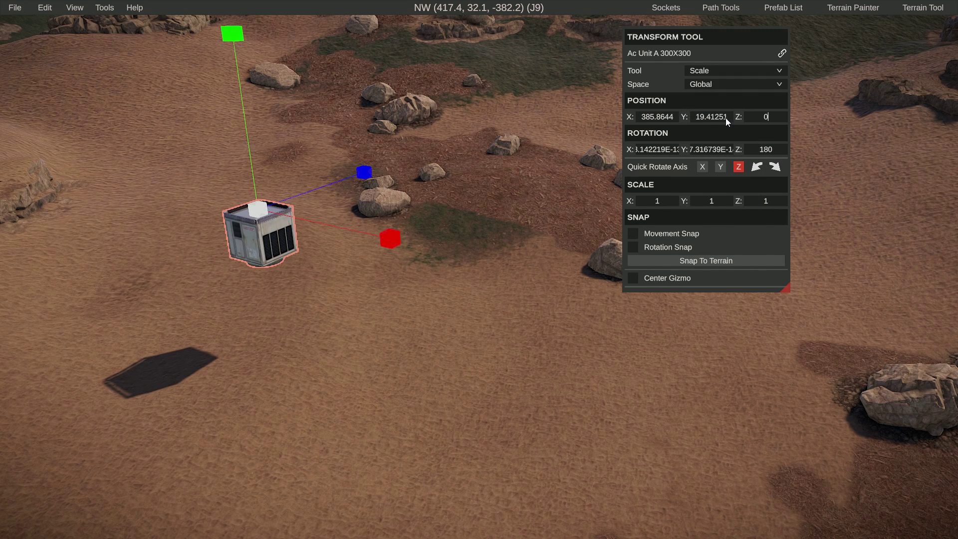
pyautogui.doubleClick(725, 118)
pyautogui.write('0')
pyautogui.doubleClick(669, 116)
pyautogui.write('0')
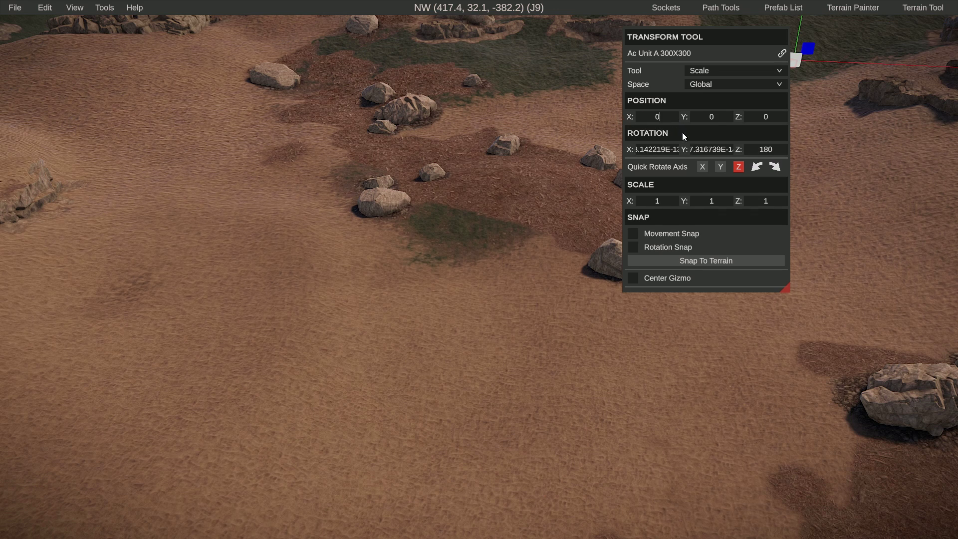
pyautogui.hotkey('ctrl', 'z')
pyautogui.hotkey('ctrl', 'z')
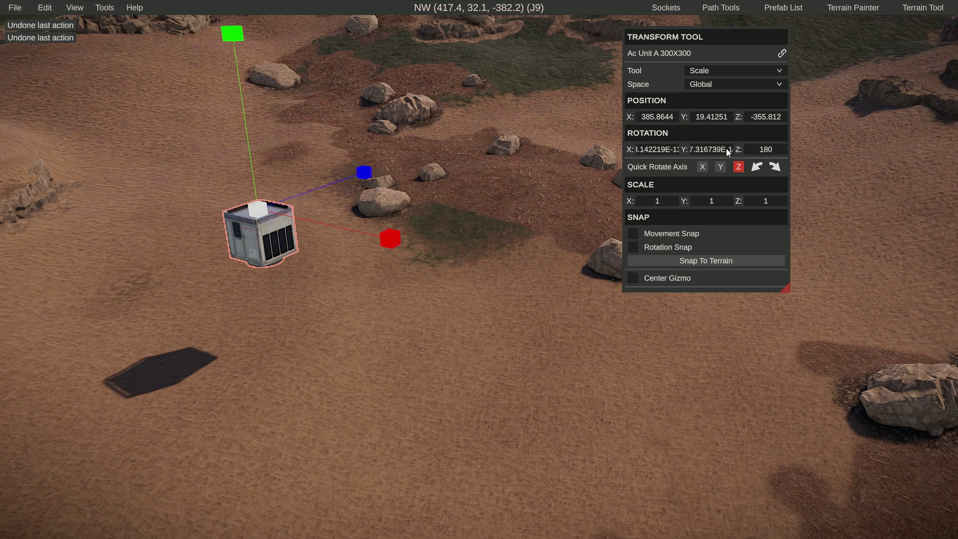
# Step: Reset the AC unit's rotation to 0 on all three axes and deselect it
pyautogui.write('0')
pyautogui.doubleClick(657, 149)
pyautogui.write('0')
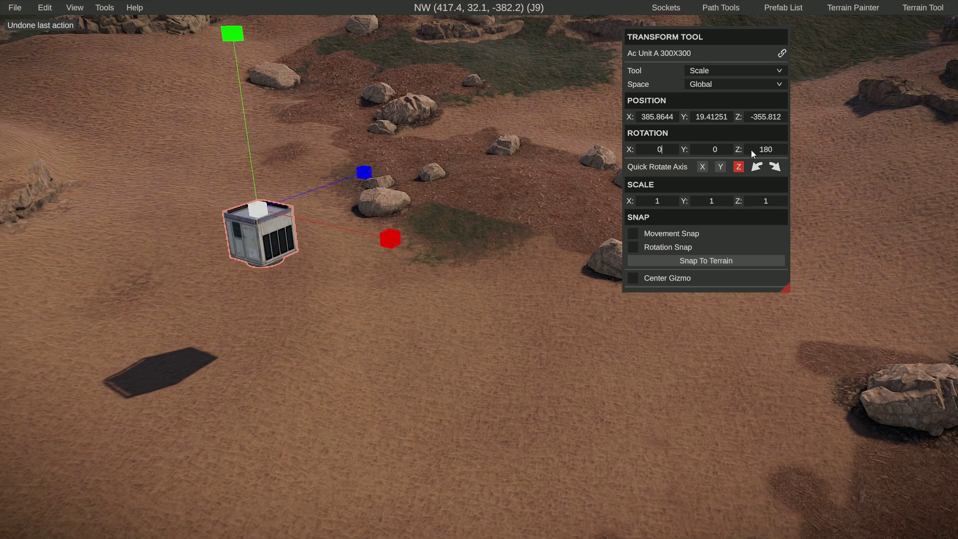
pyautogui.doubleClick(766, 149)
pyautogui.write('0')
pyautogui.click(537, 265)
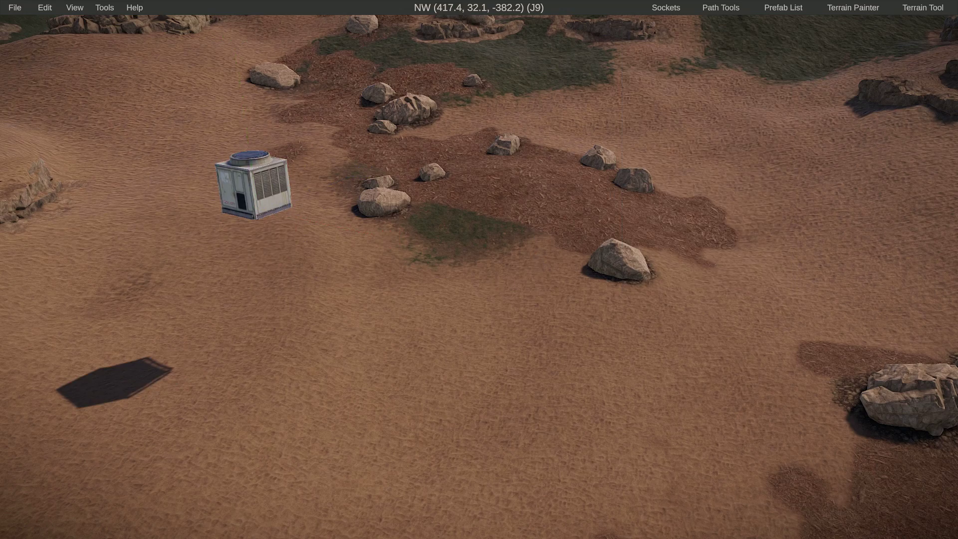
# Step: Select the AC unit again and frame it upright in front of the camera
pyautogui.moveTo(537, 264); pyautogui.dragTo(429, 163, button='right')
pyautogui.press('w')
pyautogui.click(429, 163)
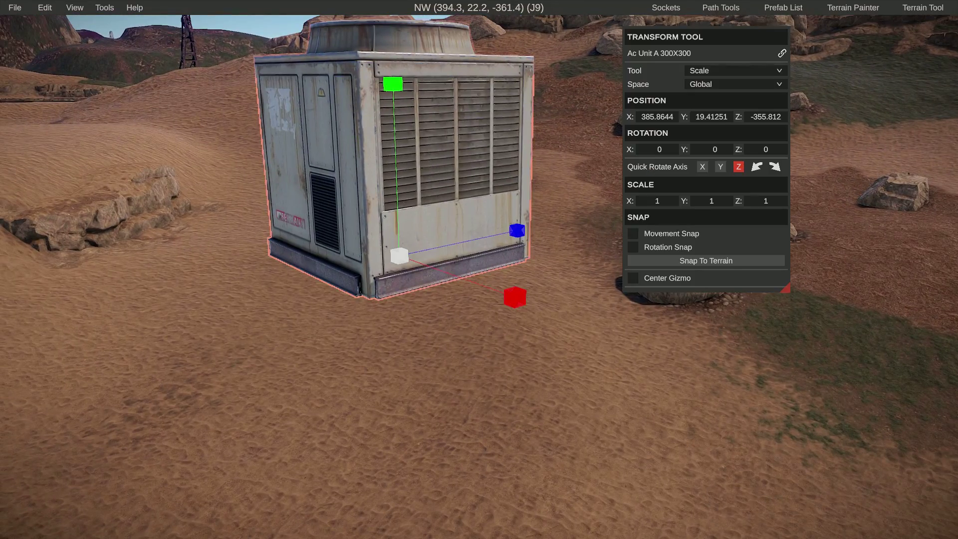
pyautogui.press('s')
pyautogui.moveTo(479, 269); pyautogui.dragTo(269, 210, button='right')
pyautogui.press('w')
pyautogui.press('d')
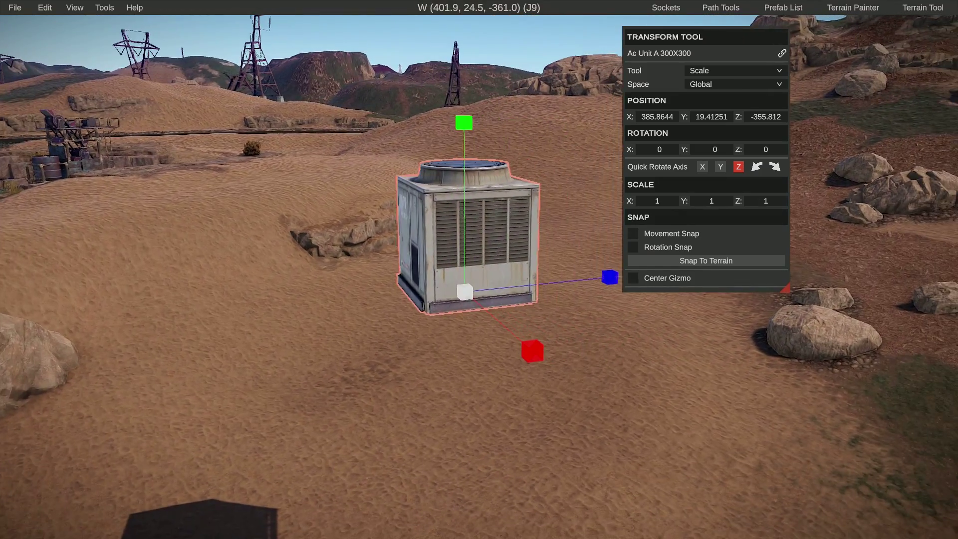
# Step: Duplicate the AC unit and move the copy along the Z axis to about -351.28
pyautogui.hotkey('ctrl', 'd')
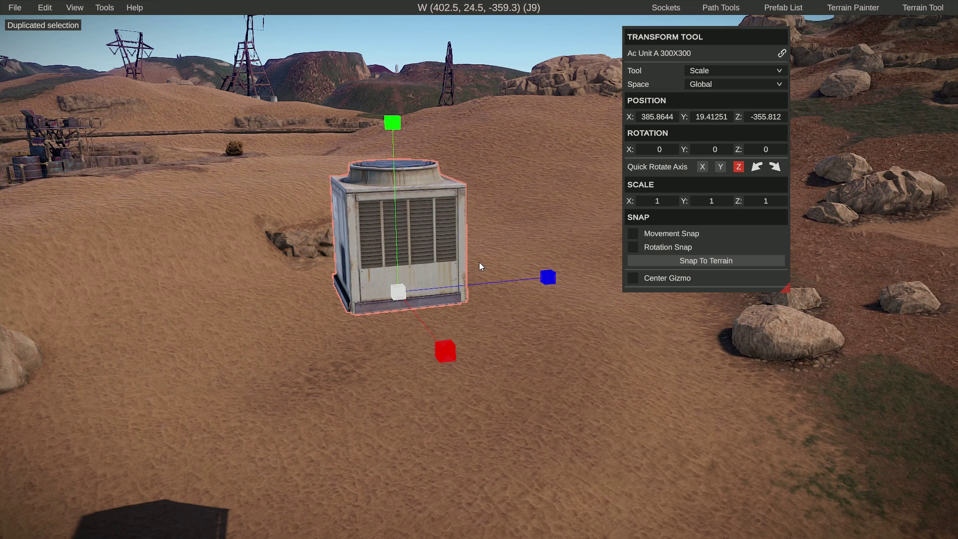
pyautogui.press('w')
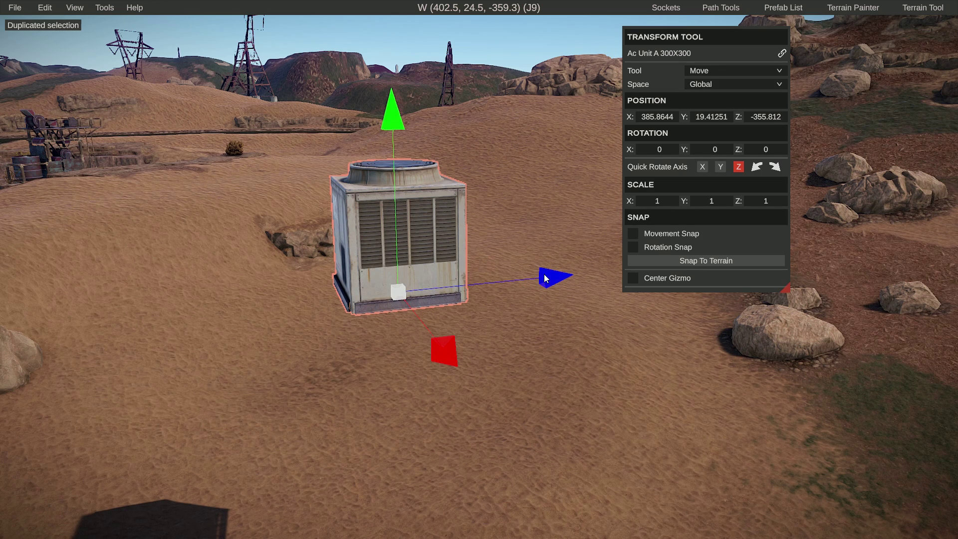
pyautogui.moveTo(544, 280); pyautogui.dragTo(696, 271)
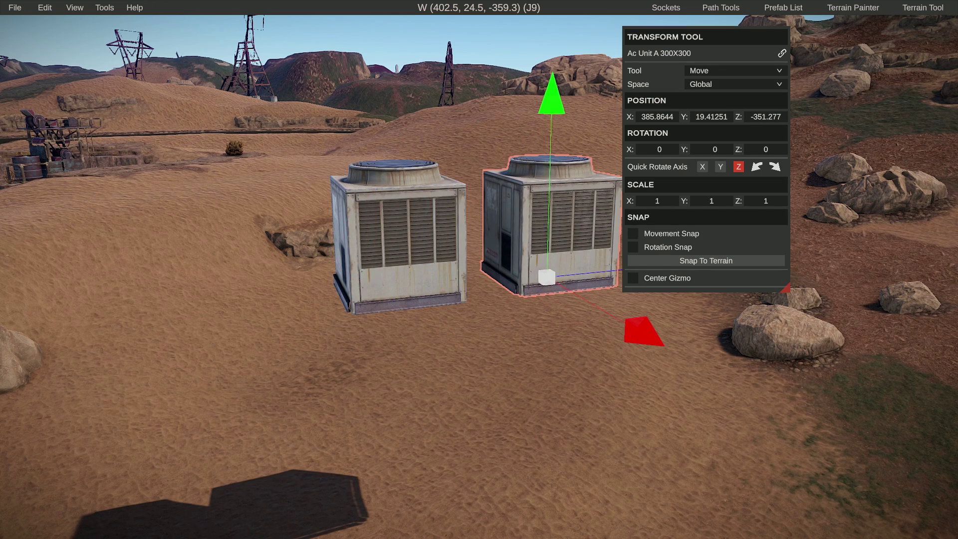
pyautogui.moveTo(696, 271); pyautogui.dragTo(698, 272, button='right')
pyautogui.press('d')
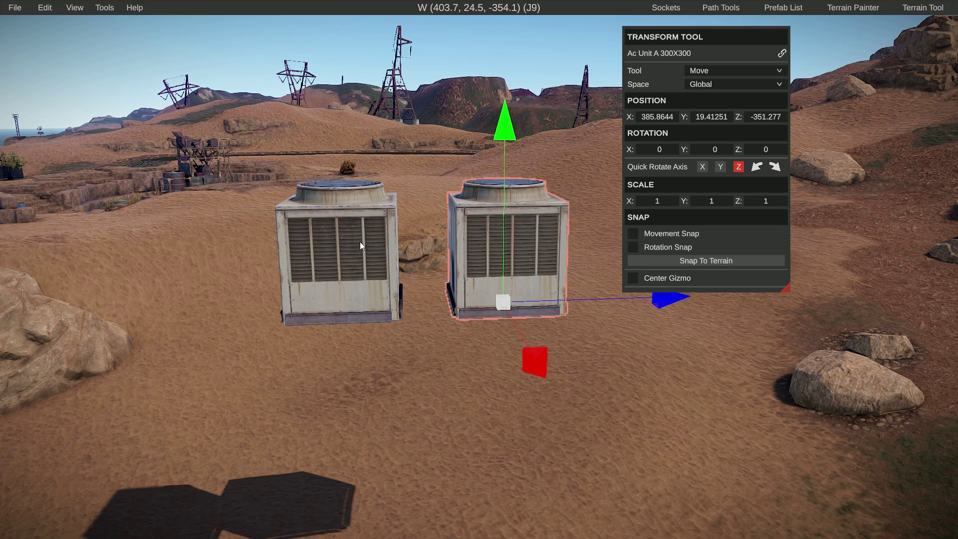
# Step: Add the original AC unit to the selection and rotate both units about the Y axis to about 0.47 degrees
pyautogui.keyDown('shift'); pyautogui.click(337, 239); pyautogui.keyUp('shift')
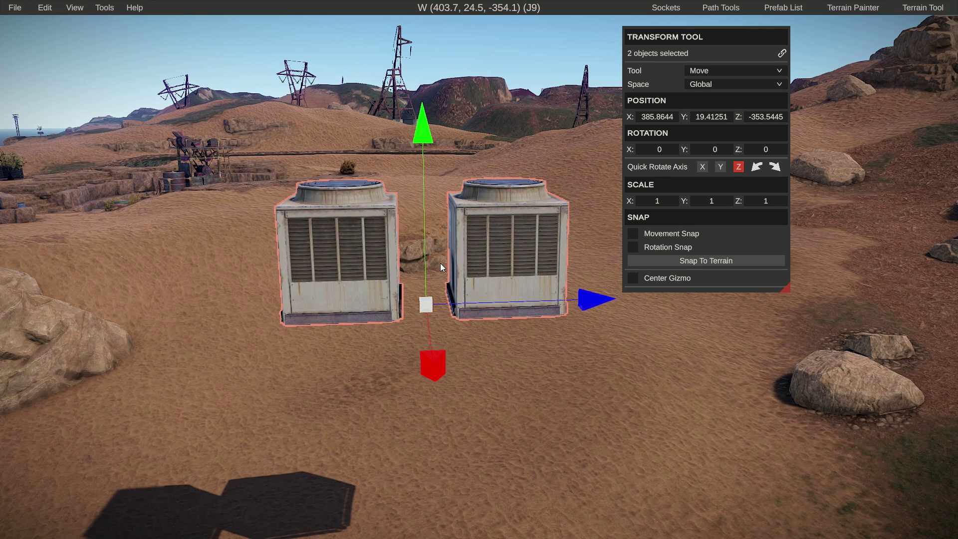
pyautogui.press('e')
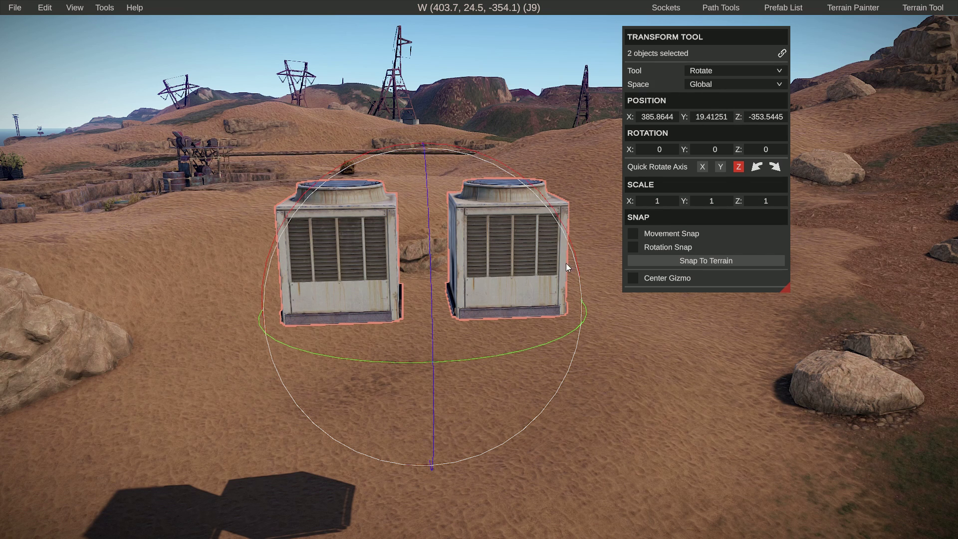
pyautogui.moveTo(504, 355); pyautogui.dragTo(501, 333)
# Step: Rotate the pair to about 351.8 degrees on Y in Local space, and tilt it to about 359.5 degrees on Z in Global space
pyautogui.click(721, 85)
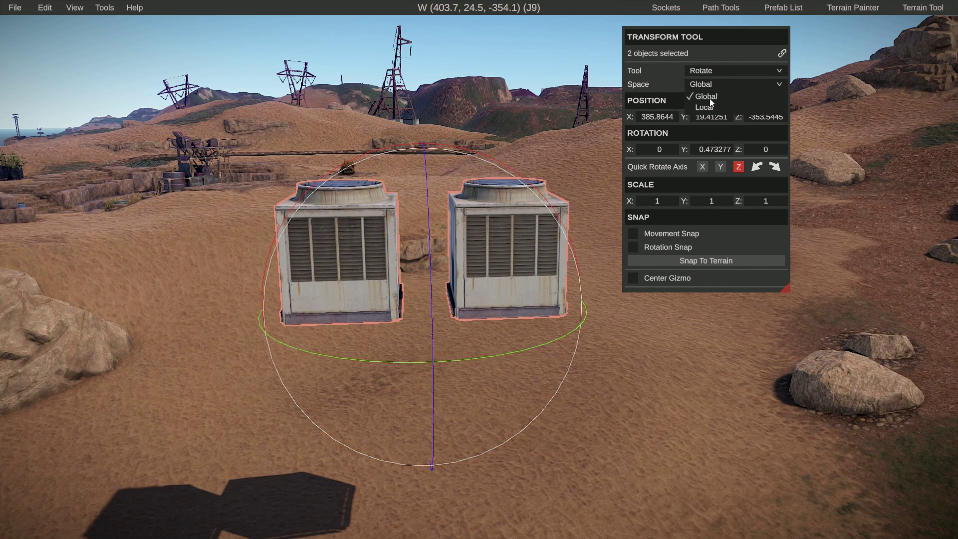
pyautogui.click(704, 108)
pyautogui.moveTo(489, 357); pyautogui.dragTo(573, 279)
pyautogui.click(711, 84)
pyautogui.click(707, 94)
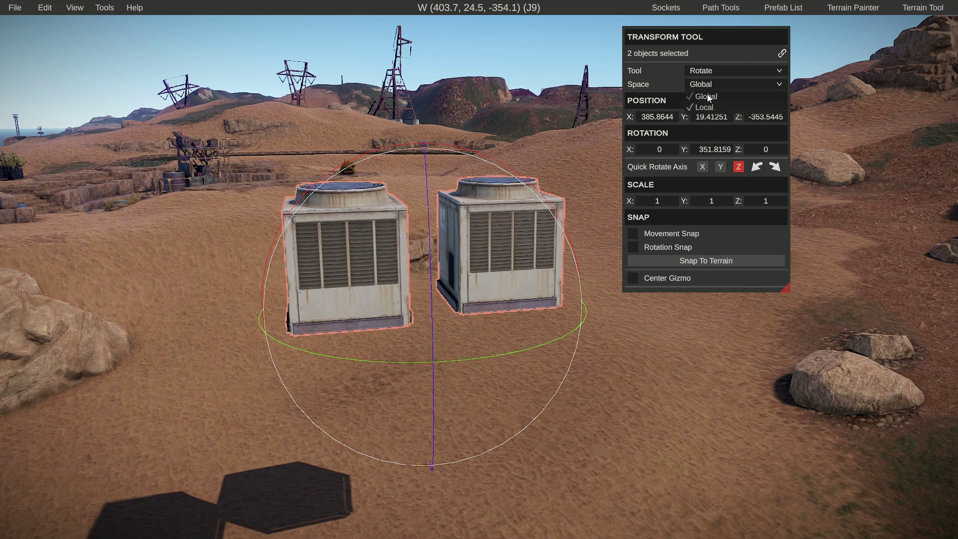
pyautogui.moveTo(429, 303); pyautogui.dragTo(386, 299)
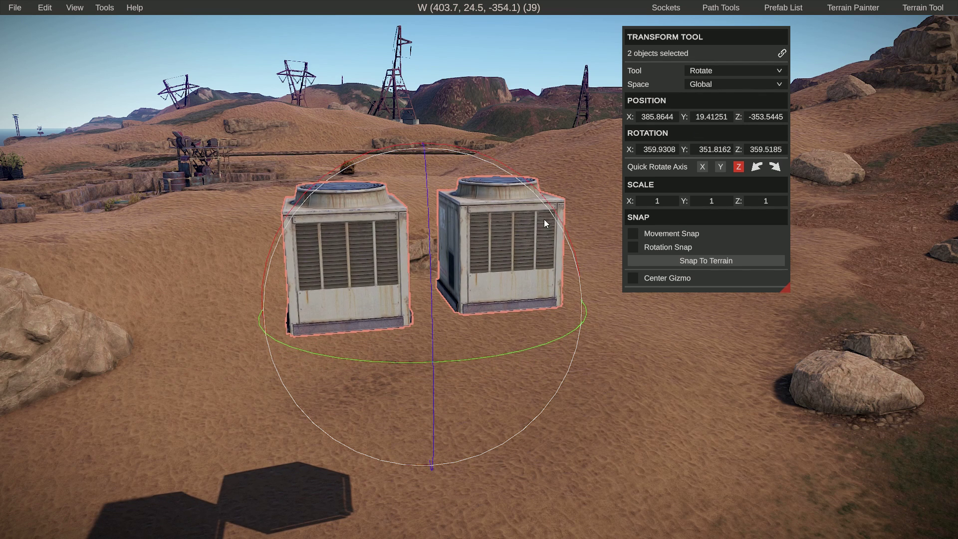
# Step: Select only the duplicated AC unit and rotate it to about X 352.7, Y 290.8 and Z 296.8 degrees
pyautogui.click(624, 381)
pyautogui.click(519, 259)
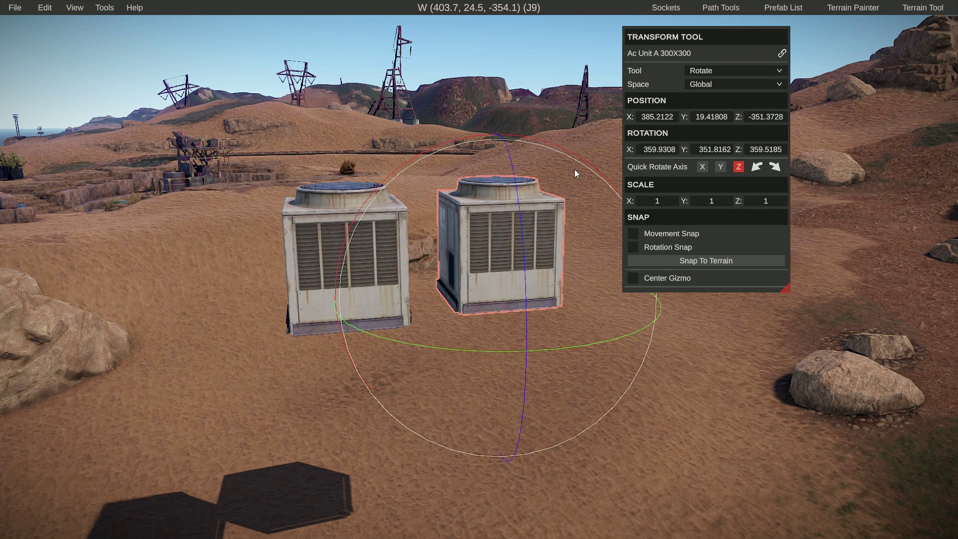
pyautogui.moveTo(516, 214); pyautogui.dragTo(603, 372)
pyautogui.moveTo(392, 338); pyautogui.dragTo(593, 293)
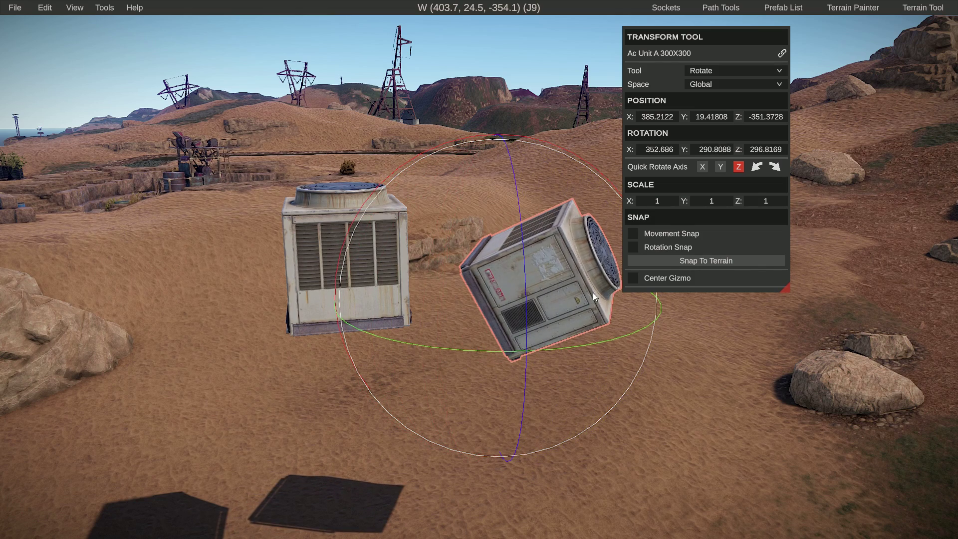
# Step: Move the tilted AC unit along the global Z axis to about -349.08, away from the upright unit
pyautogui.press('w')
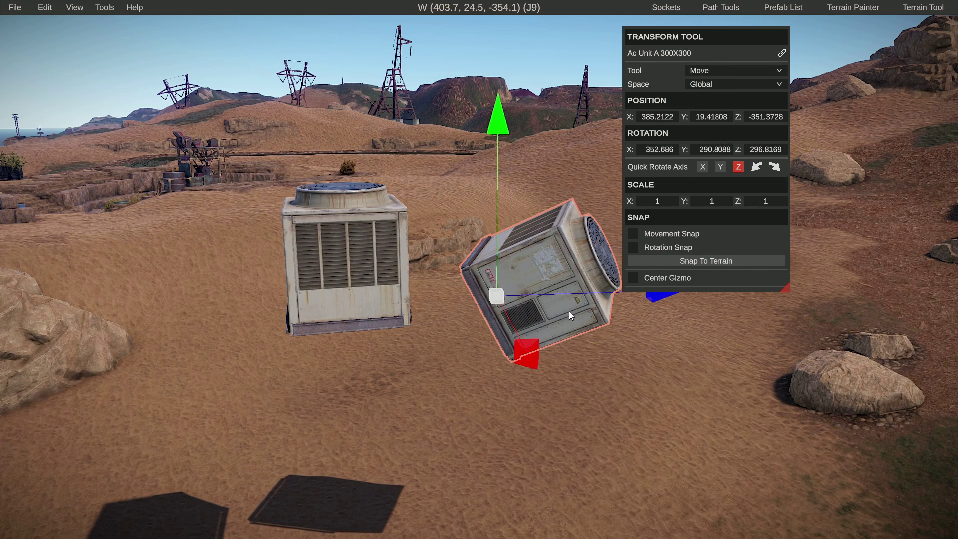
pyautogui.moveTo(548, 344); pyautogui.dragTo(337, 271, button='middle')
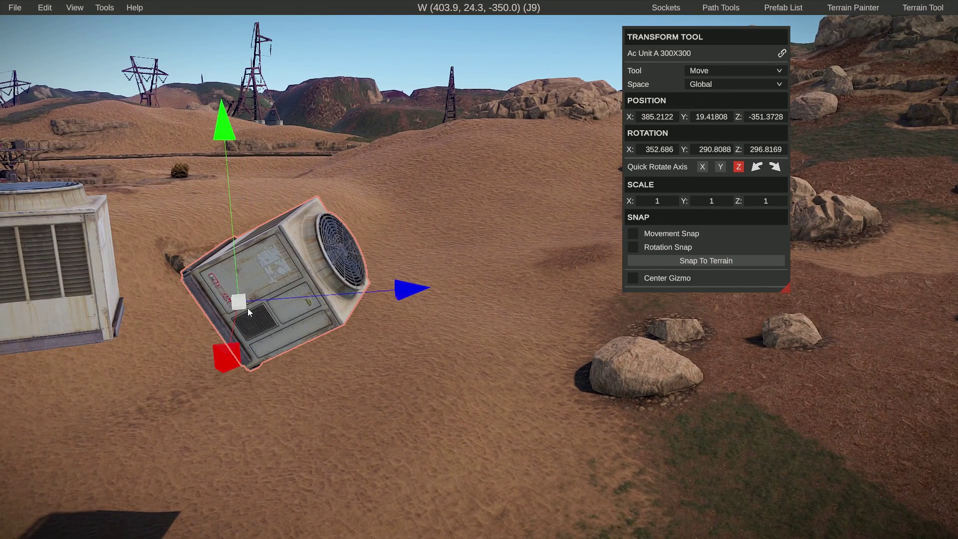
pyautogui.press('a')
pyautogui.moveTo(463, 160); pyautogui.dragTo(406, 307, button='right')
pyautogui.press('w')
pyautogui.press('s')
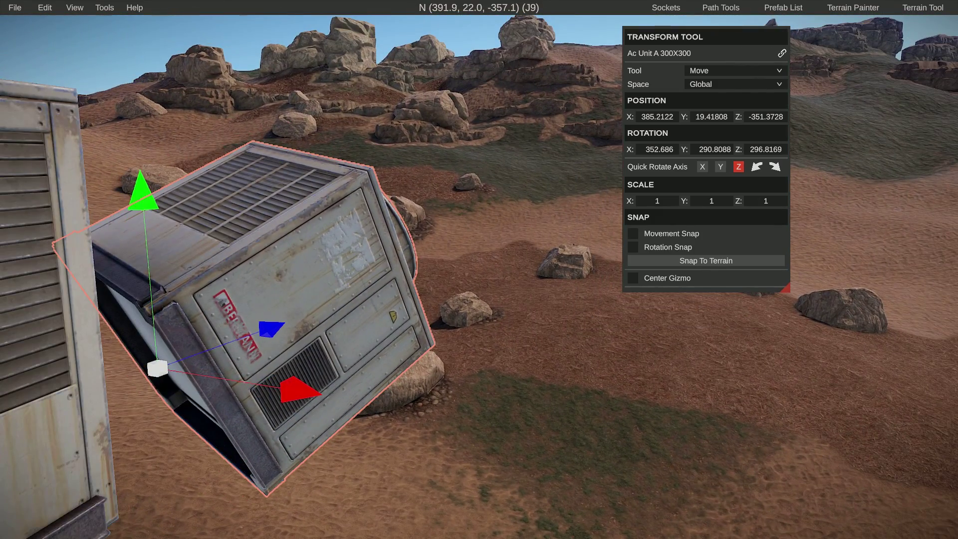
pyautogui.press('d')
pyautogui.press('s')
pyautogui.moveTo(479, 270); pyautogui.dragTo(374, 279, button='right')
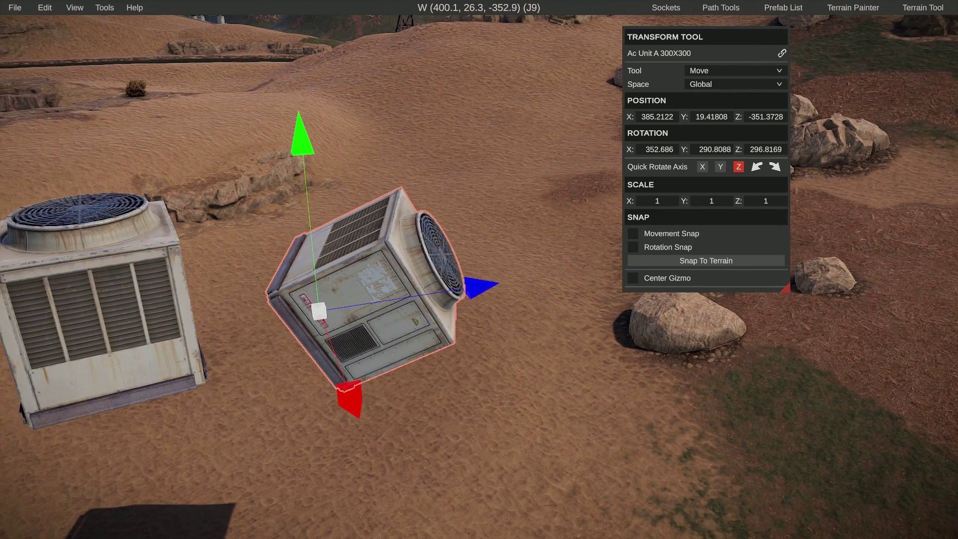
pyautogui.moveTo(476, 292); pyautogui.dragTo(555, 278)
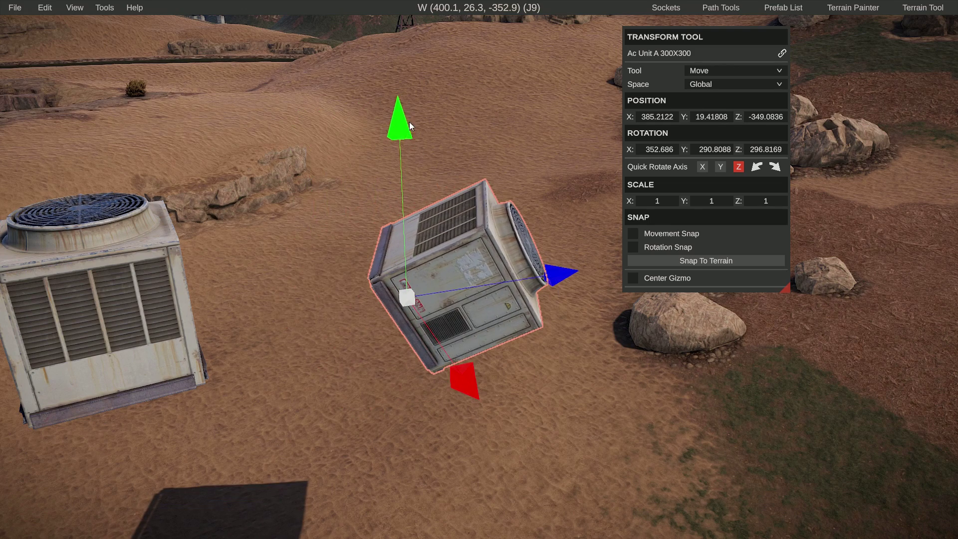
# Step: Raise the tilted AC unit to about Y 21.68 and shift it along the global Z axis to about -347.21
pyautogui.moveTo(408, 122); pyautogui.dragTo(408, 78)
pyautogui.moveTo(592, 232); pyautogui.dragTo(655, 223)
pyautogui.moveTo(481, 59); pyautogui.dragTo(481, 19)
# Step: Switch to Local space and move the tilted unit along its own axes to about X 385.56, Y 22.11, Z -346.43
pyautogui.moveTo(480, 28); pyautogui.dragTo(371, 28, button='right')
pyautogui.press('s')
pyautogui.press('d')
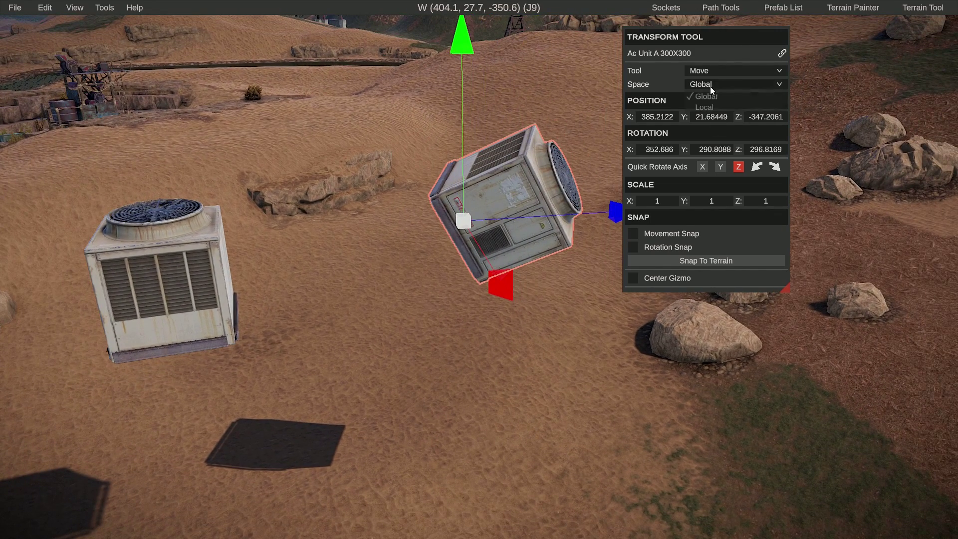
pyautogui.click(711, 85)
pyautogui.click(694, 106)
pyautogui.press('w')
pyautogui.moveTo(519, 259); pyautogui.dragTo(486, 221, button='right')
pyautogui.press('d')
pyautogui.moveTo(448, 196)
pyautogui.mouseDown()
pyautogui.moveTo(345, 235)
pyautogui.moveTo(484, 167)
pyautogui.moveTo(438, 195)
pyautogui.mouseUp()
pyautogui.moveTo(649, 226); pyautogui.dragTo(525, 273)
# Step: Switch to Global space and move the tilted unit along the vertical and Z axes to about Y 22.81, Z -342.60
pyautogui.moveTo(523, 261); pyautogui.dragTo(522, 208, button='right')
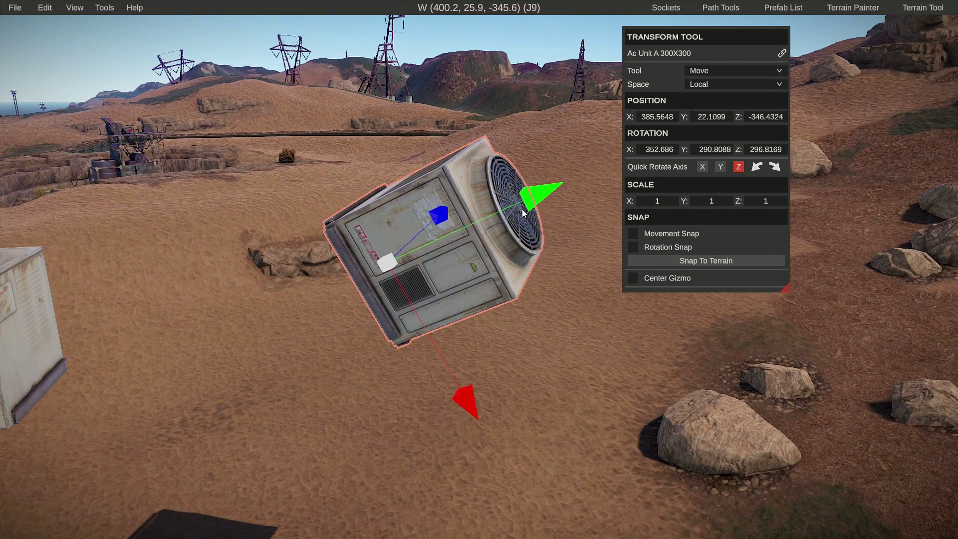
pyautogui.click(716, 84)
pyautogui.click(707, 102)
pyautogui.moveTo(559, 257); pyautogui.dragTo(643, 259)
pyautogui.moveTo(604, 306); pyautogui.dragTo(652, 304)
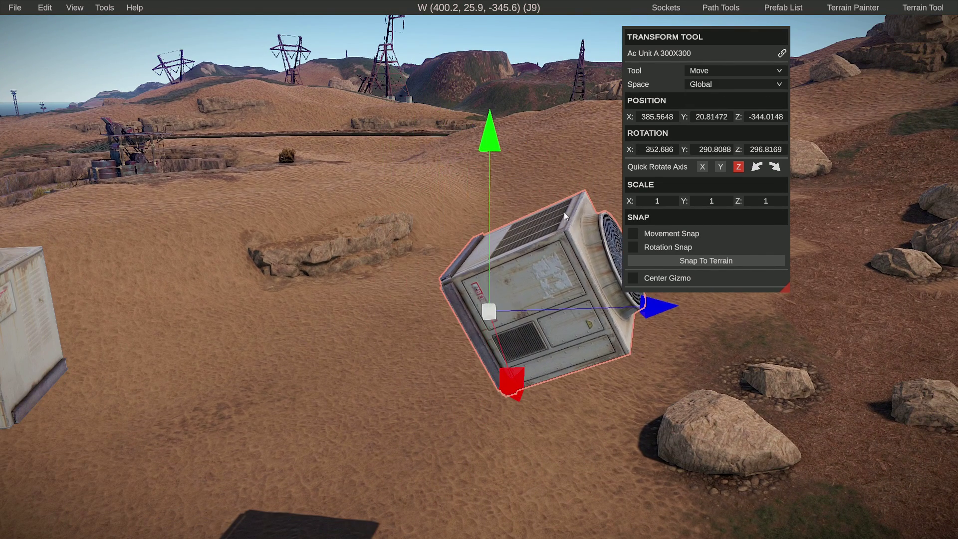
pyautogui.moveTo(491, 128); pyautogui.dragTo(519, 62)
pyautogui.moveTo(598, 262); pyautogui.dragTo(679, 255)
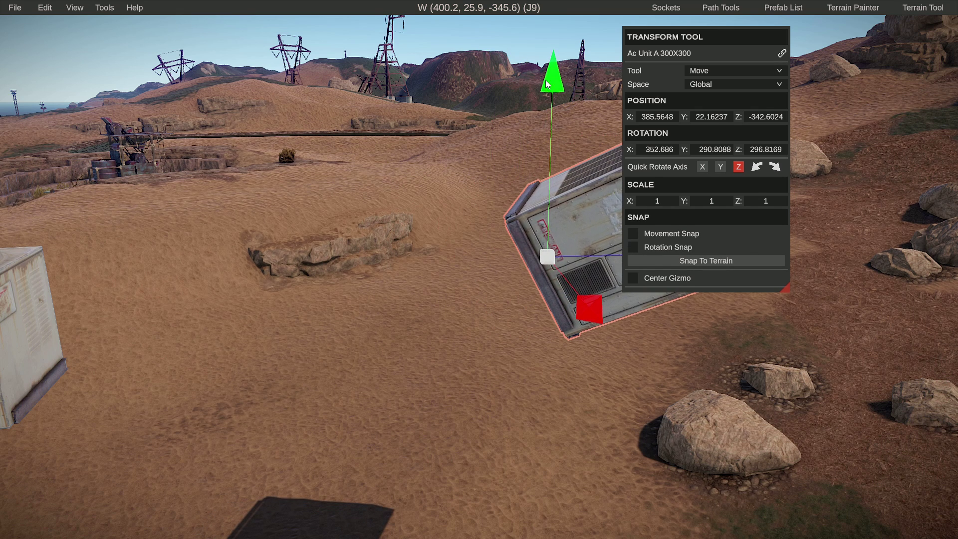
pyautogui.moveTo(553, 215); pyautogui.dragTo(558, 188)
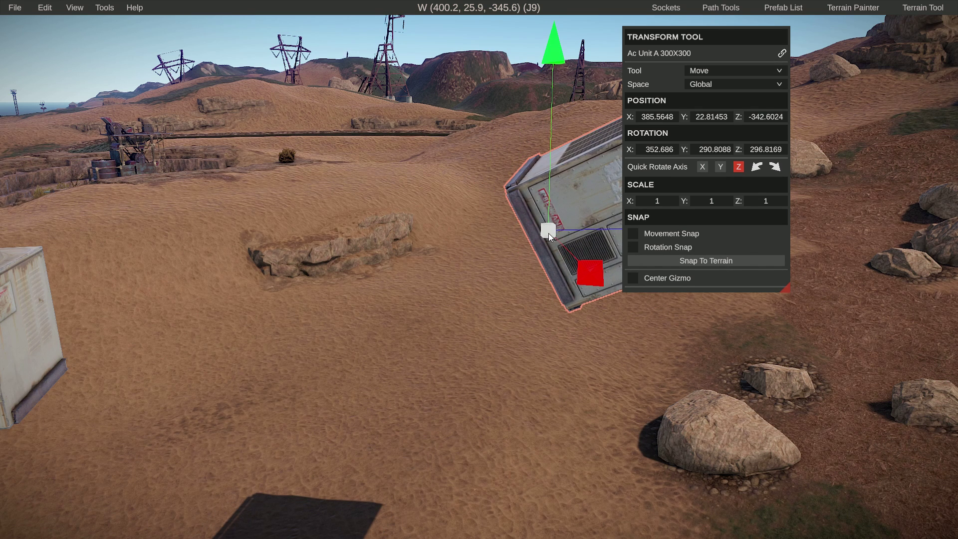
# Step: Try moving the tilted unit freely by the gizmo's centre handle and undo the move
pyautogui.moveTo(549, 232); pyautogui.dragTo(508, 343)
pyautogui.hotkey('ctrl', 'z')
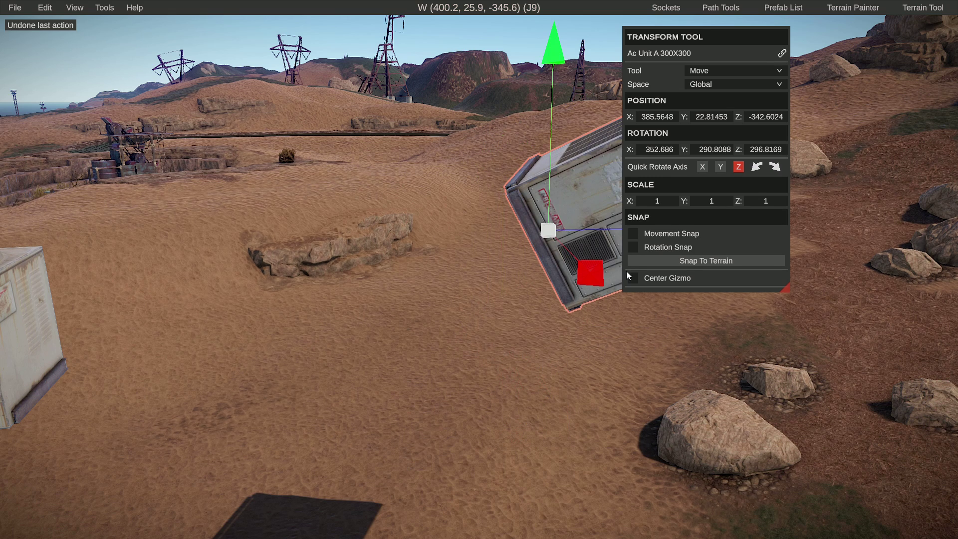
# Step: Set the transform space to Local and frame the tilted AC unit with its local axes in view
pyautogui.click(709, 85)
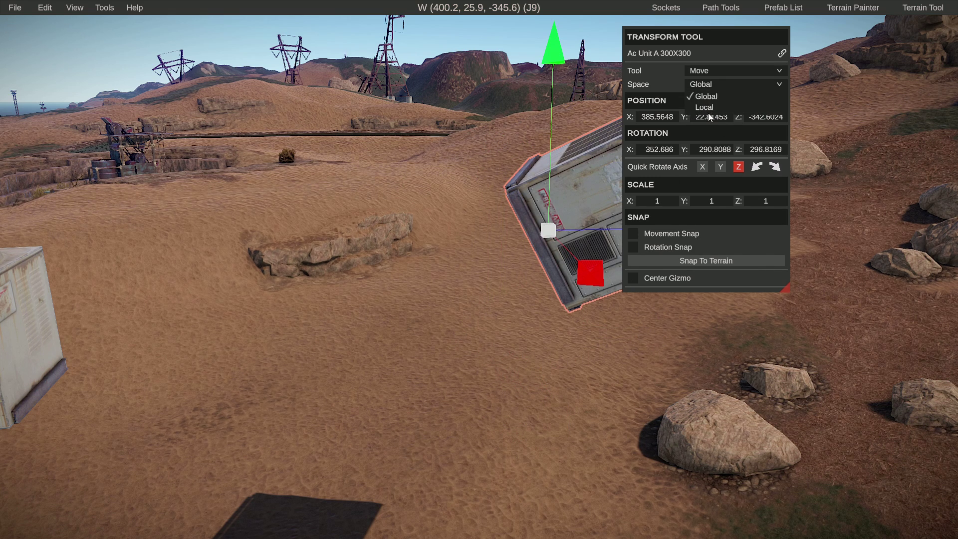
pyautogui.click(703, 109)
pyautogui.press('s')
pyautogui.press('d')
pyautogui.moveTo(513, 220); pyautogui.dragTo(609, 215, button='right')
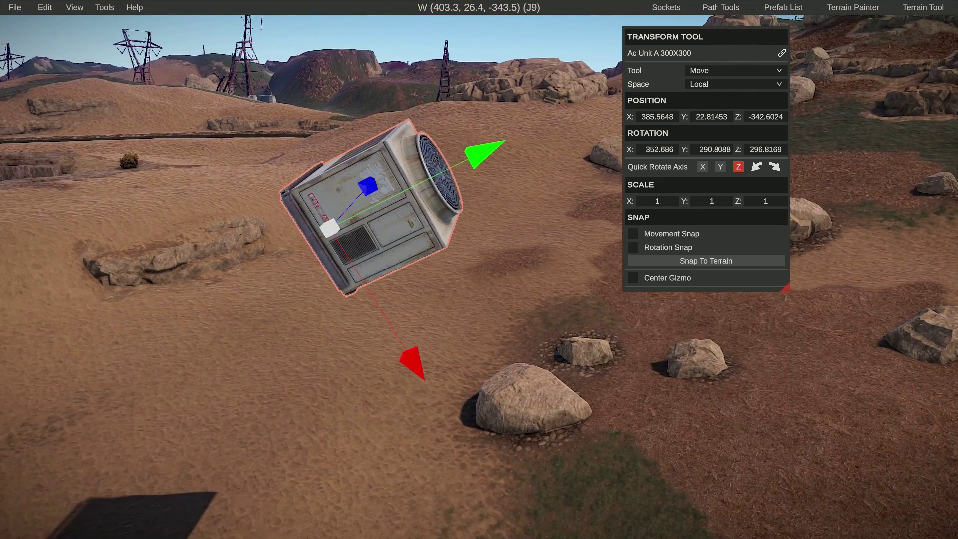
pyautogui.moveTo(478, 279); pyautogui.dragTo(478, 268, button='right')
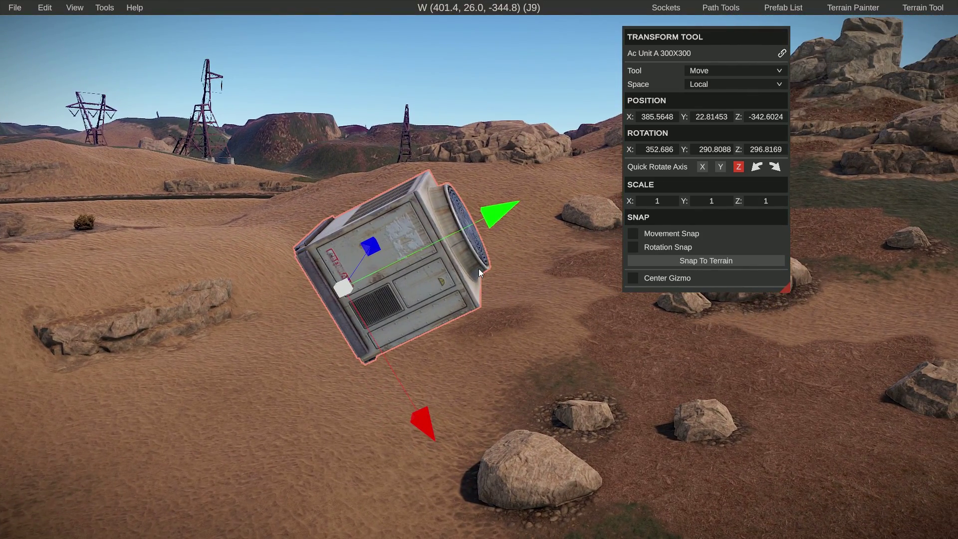
# Step: Enable rotation snap with an amount of 1 and rotate the AC unit slightly about its local Y axis
pyautogui.click(632, 247)
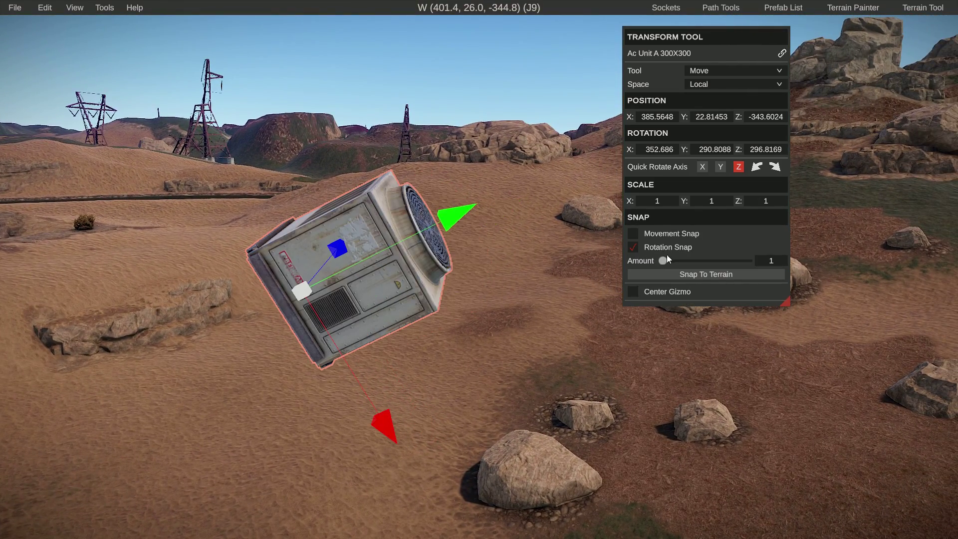
pyautogui.press('r')
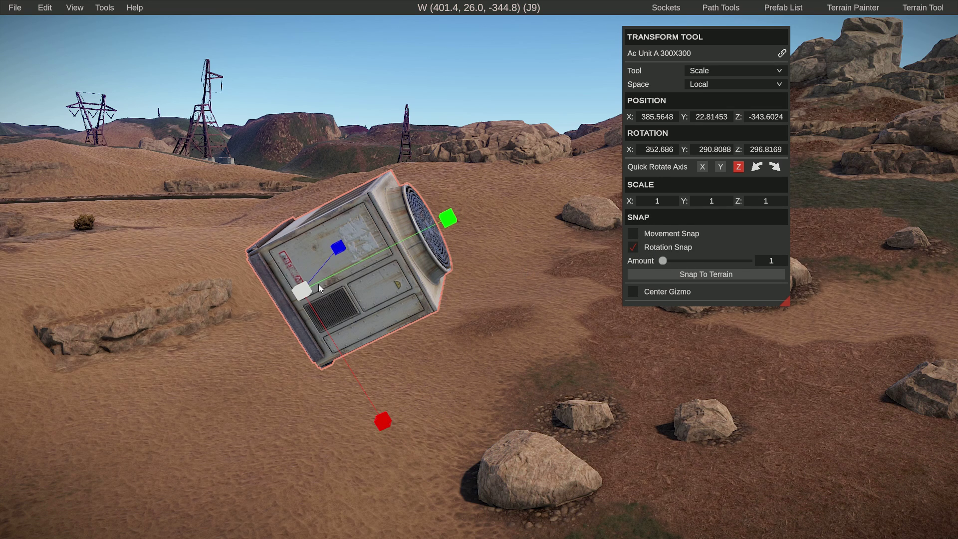
pyautogui.press('e')
pyautogui.moveTo(216, 312); pyautogui.dragTo(181, 310)
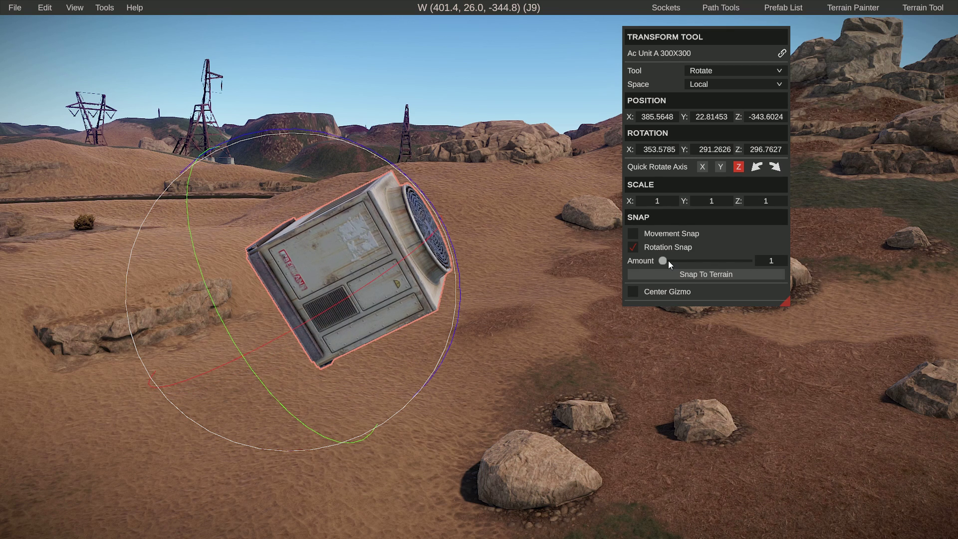
# Step: Rotate the AC unit about its local Y axis with the rotation snap amount at 38, and again at 11
pyautogui.moveTo(669, 260); pyautogui.dragTo(698, 261)
pyautogui.moveTo(212, 295); pyautogui.dragTo(281, 318)
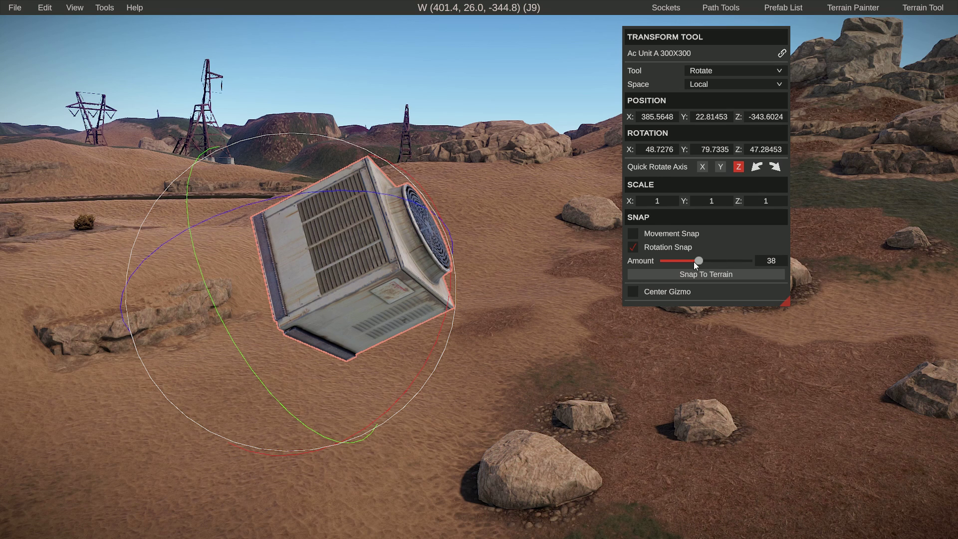
pyautogui.moveTo(694, 261); pyautogui.dragTo(672, 260)
pyautogui.moveTo(205, 282); pyautogui.dragTo(288, 358)
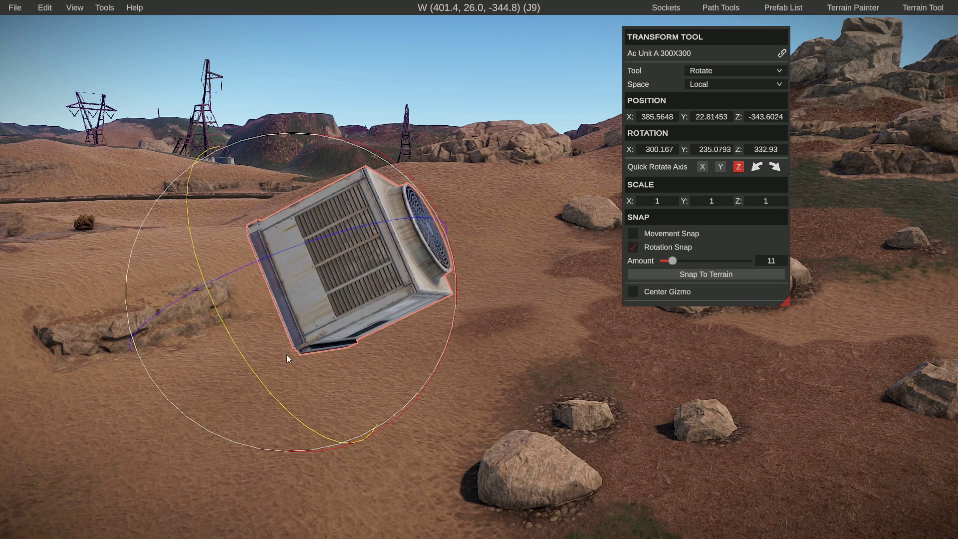
# Step: Turn off rotation snap and set the transform space back to Global
pyautogui.click(633, 246)
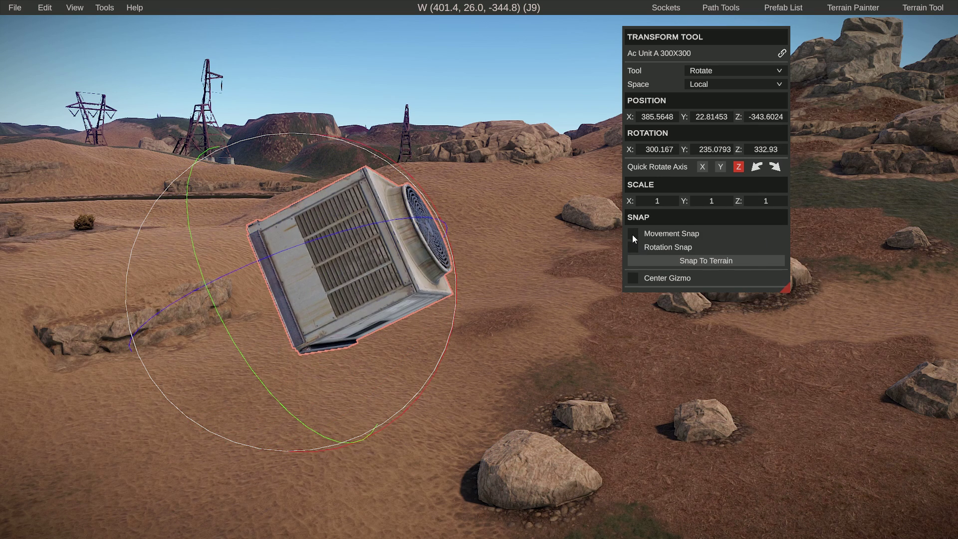
pyautogui.click(697, 85)
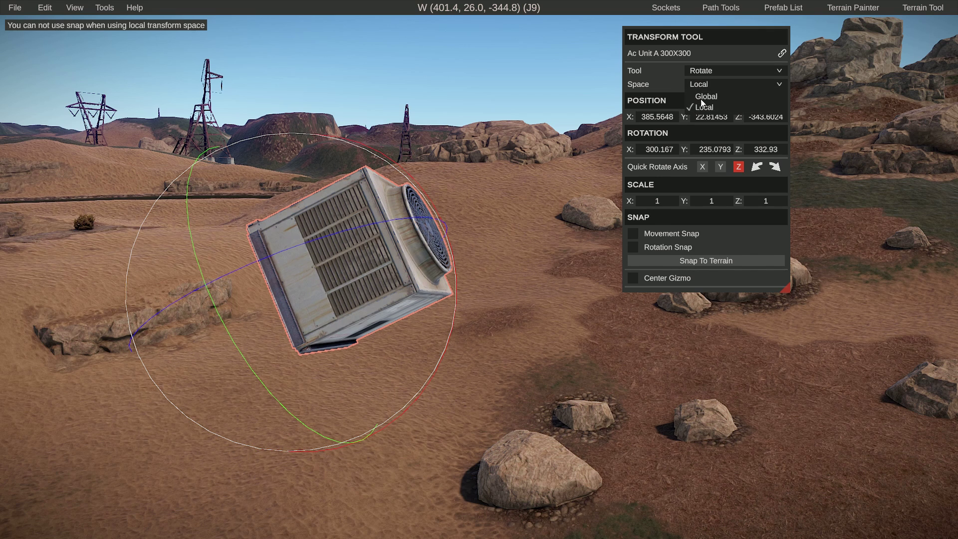
pyautogui.click(700, 107)
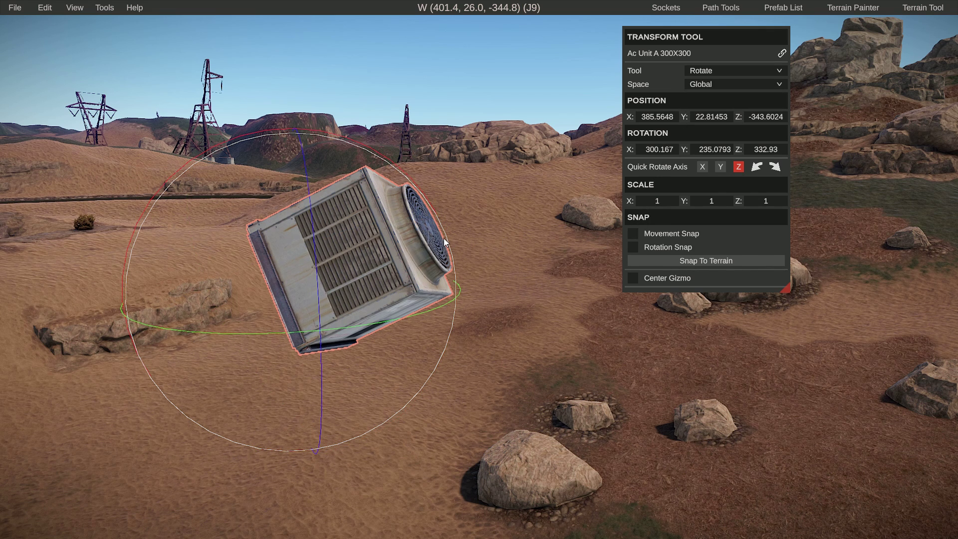
# Step: Move the AC unit along the global Z axis to about -343.08 and enable movement snap with an amount of 4
pyautogui.press('w')
pyautogui.moveTo(529, 271); pyautogui.dragTo(484, 274)
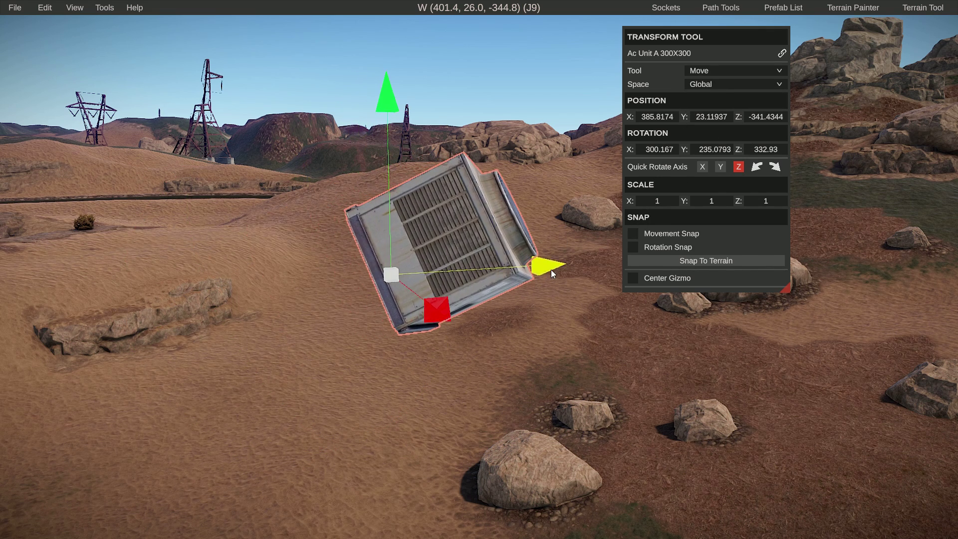
pyautogui.click(632, 233)
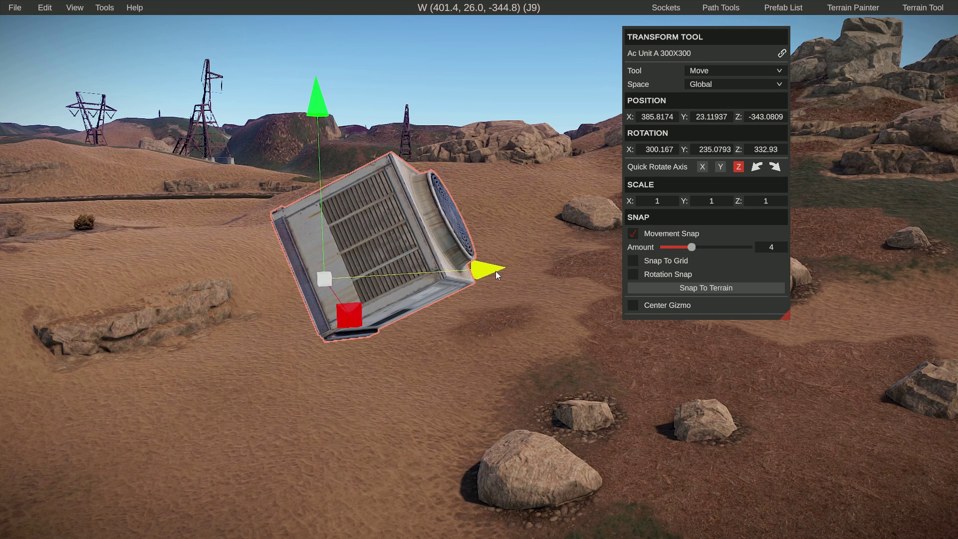
# Step: Move the AC unit 4 units back and forth along global Z, and with movement snap off move it to about -343.48
pyautogui.moveTo(558, 269); pyautogui.dragTo(364, 280)
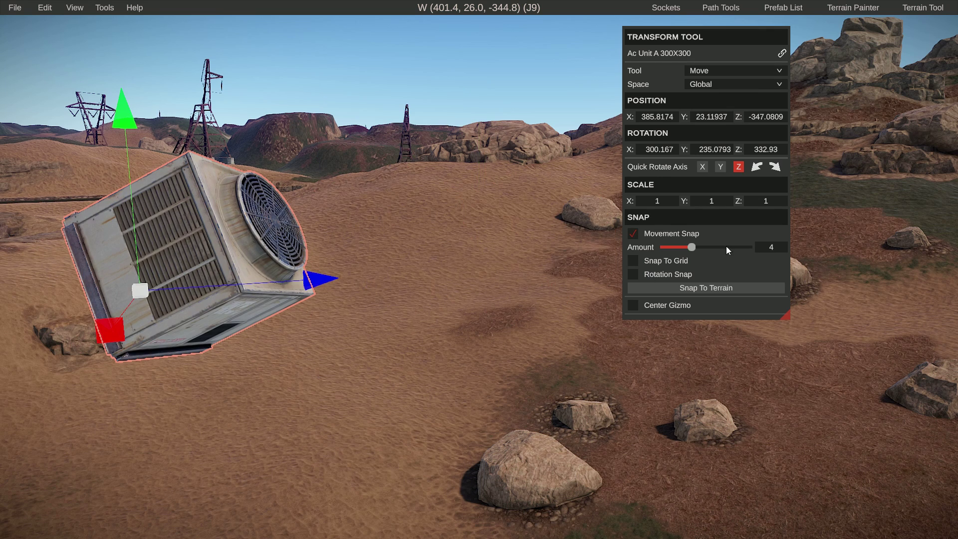
pyautogui.moveTo(298, 281); pyautogui.dragTo(436, 271)
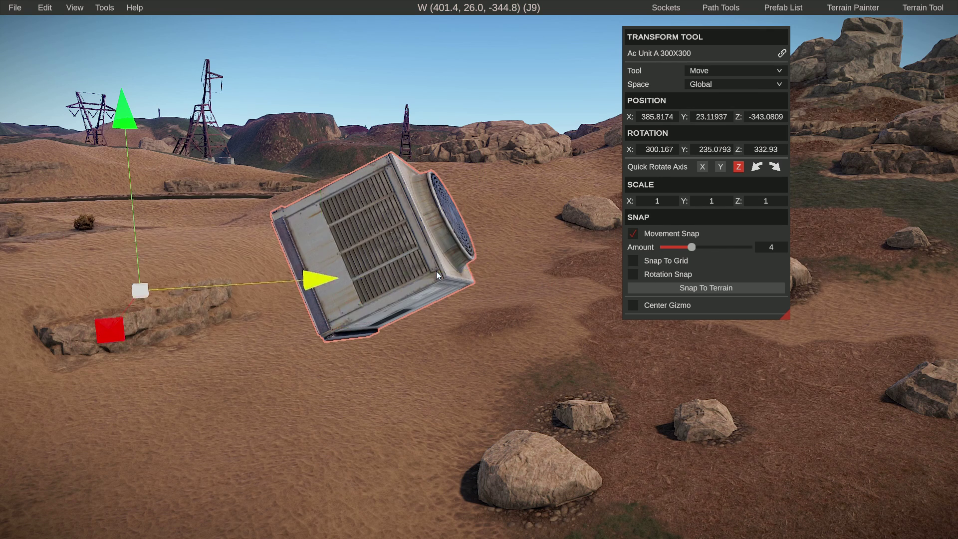
pyautogui.click(632, 233)
pyautogui.moveTo(503, 274)
pyautogui.mouseDown()
pyautogui.moveTo(448, 271)
pyautogui.moveTo(486, 272)
pyautogui.mouseUp()
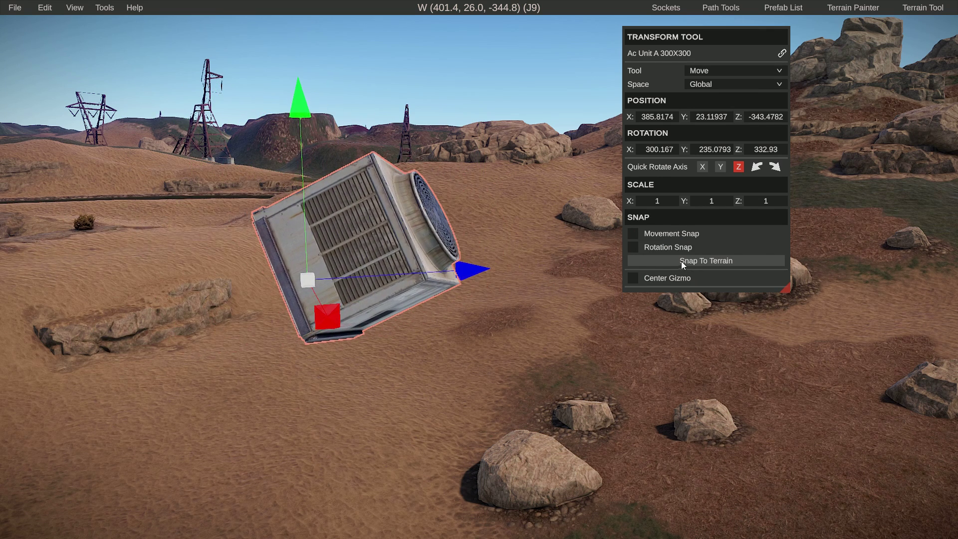
# Step: Enable Center Gizmo and check the centered Rotate and Move gizmos from different viewpoints around the AC unit
pyautogui.click(632, 279)
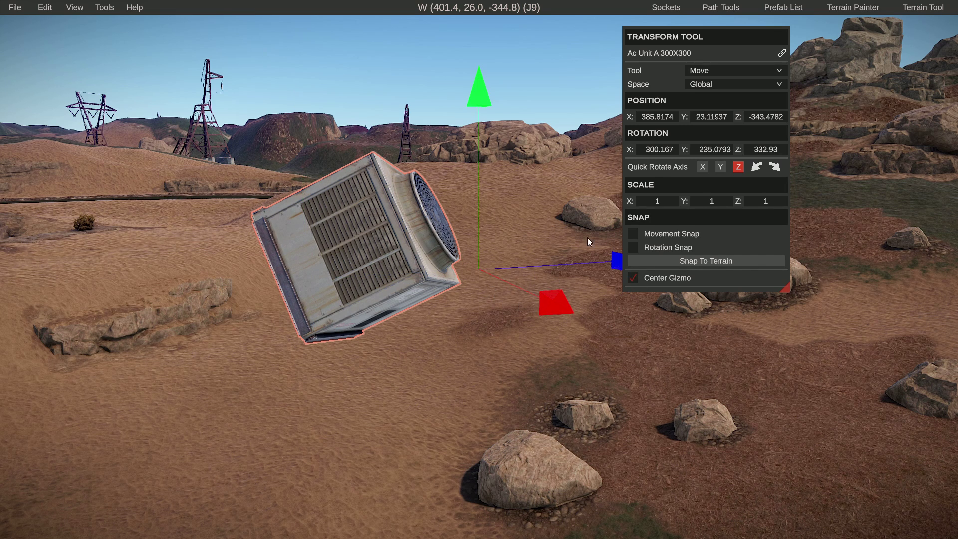
pyautogui.press('e')
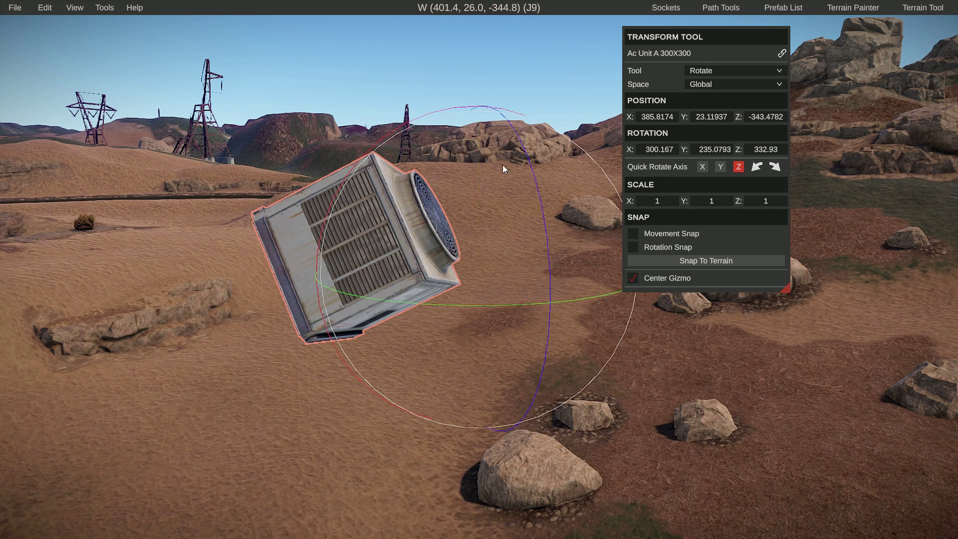
pyautogui.moveTo(483, 306); pyautogui.dragTo(585, 380, button='right')
pyautogui.press('a')
pyautogui.press('s')
pyautogui.press('w')
pyautogui.moveTo(258, 246); pyautogui.dragTo(630, 214, button='right')
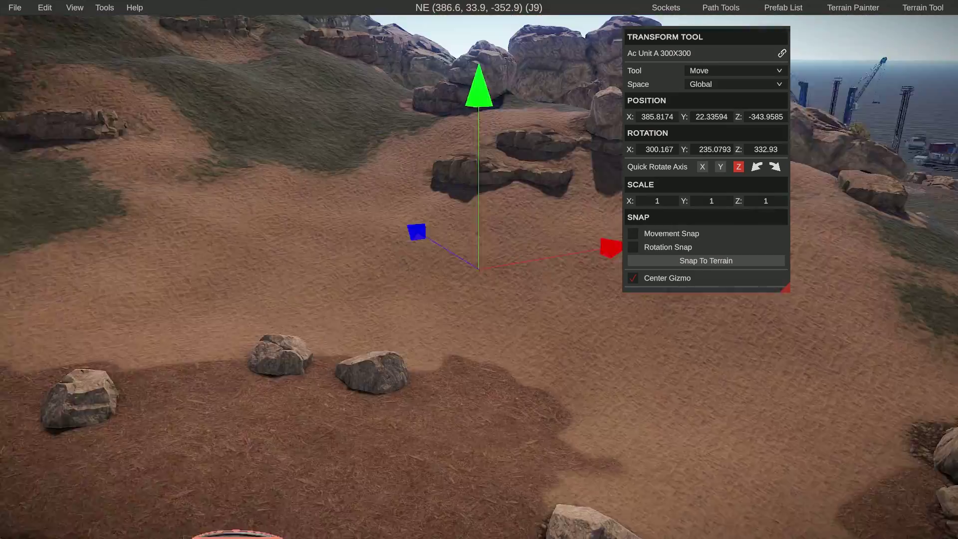
# Step: Use the centered gizmo to move the AC unit to about -343.79 along global Z and 22.73 along global Y
pyautogui.moveTo(629, 213); pyautogui.dragTo(549, 199, button='right')
pyautogui.press('d')
pyautogui.moveTo(857, 210); pyautogui.dragTo(848, 212, button='right')
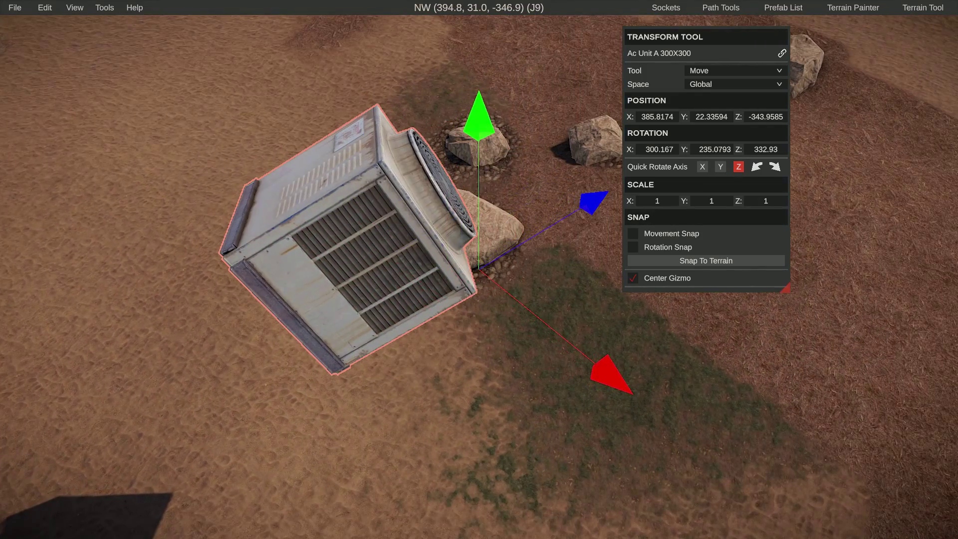
pyautogui.moveTo(584, 222); pyautogui.dragTo(588, 173)
pyautogui.moveTo(479, 131); pyautogui.dragTo(481, 83)
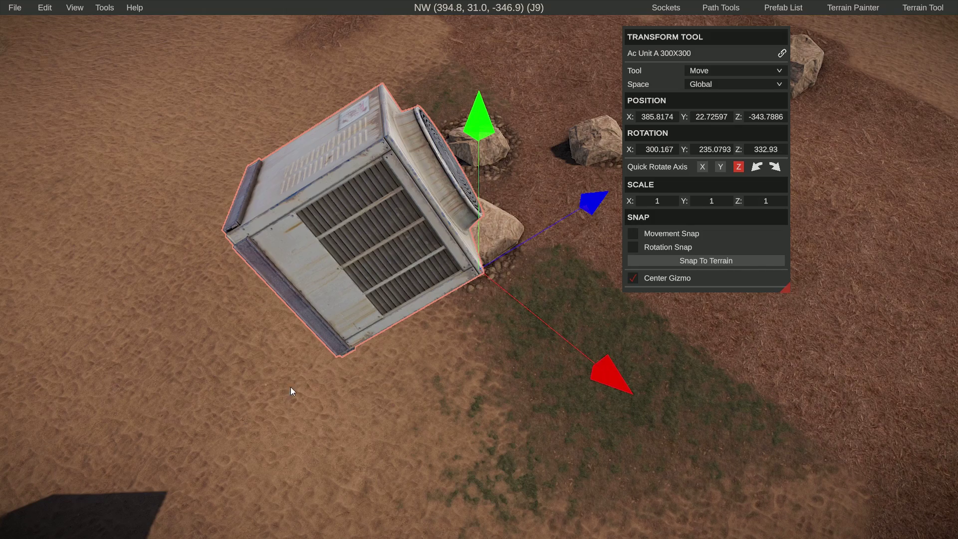
# Step: View the centered gizmo from closer and lower around the AC unit, and turn Center Gizmo off
pyautogui.moveTo(291, 387); pyautogui.dragTo(269, 414, button='right')
pyautogui.press('w')
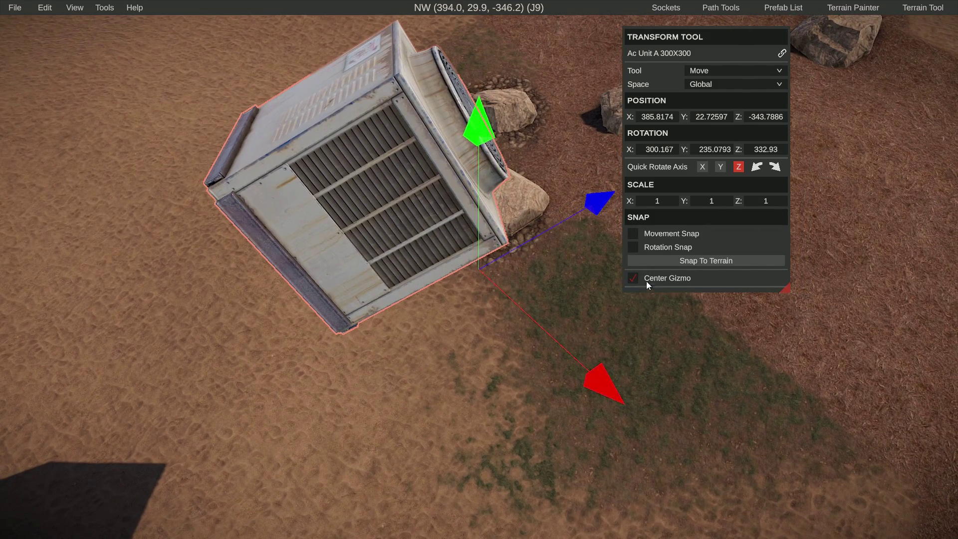
pyautogui.moveTo(609, 265); pyautogui.dragTo(566, 200, button='right')
pyautogui.press('w')
pyautogui.press('s')
pyautogui.moveTo(475, 419); pyautogui.dragTo(474, 314, button='right')
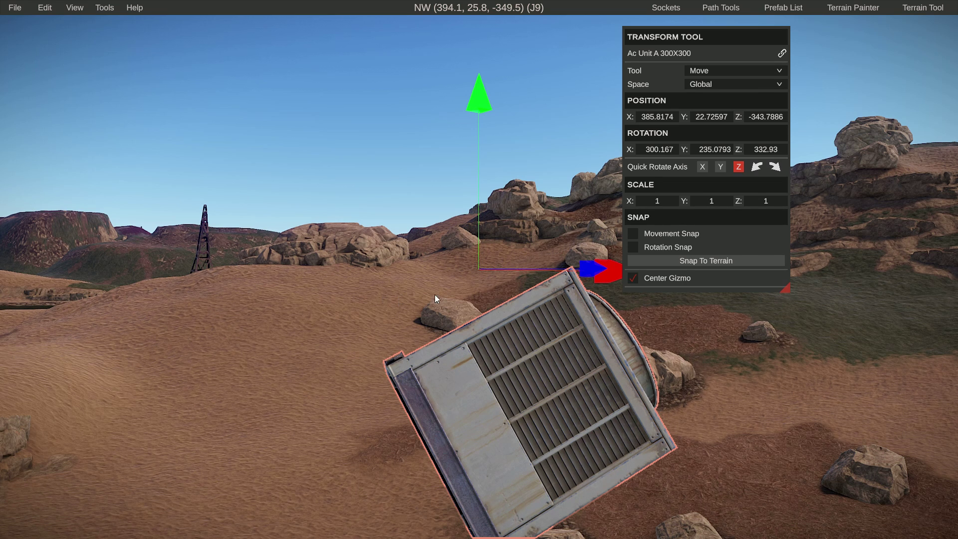
pyautogui.click(633, 278)
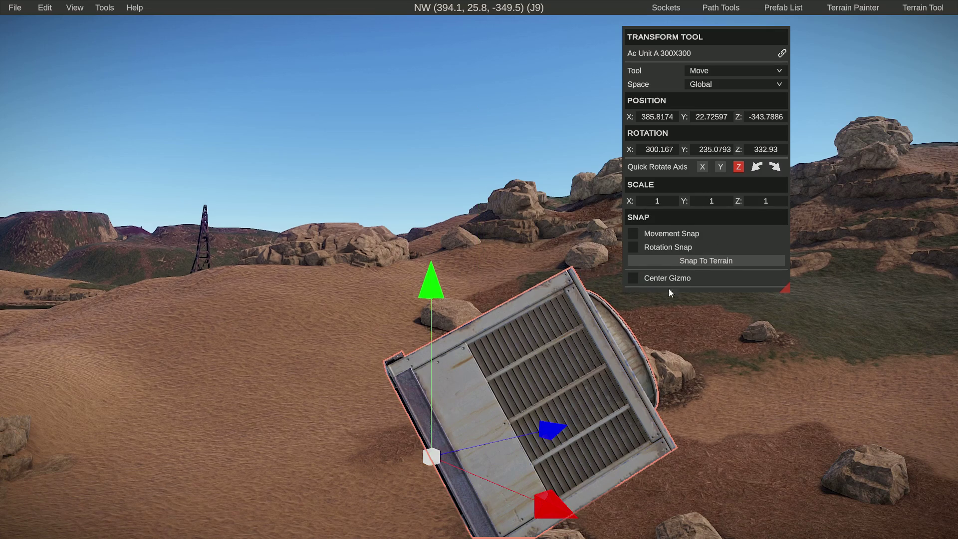
# Step: Bring both AC units into view and move the Transform Tool window clear of the selected unit
pyautogui.press('d')
pyautogui.moveTo(698, 256); pyautogui.dragTo(509, 255, button='right')
pyautogui.press('s')
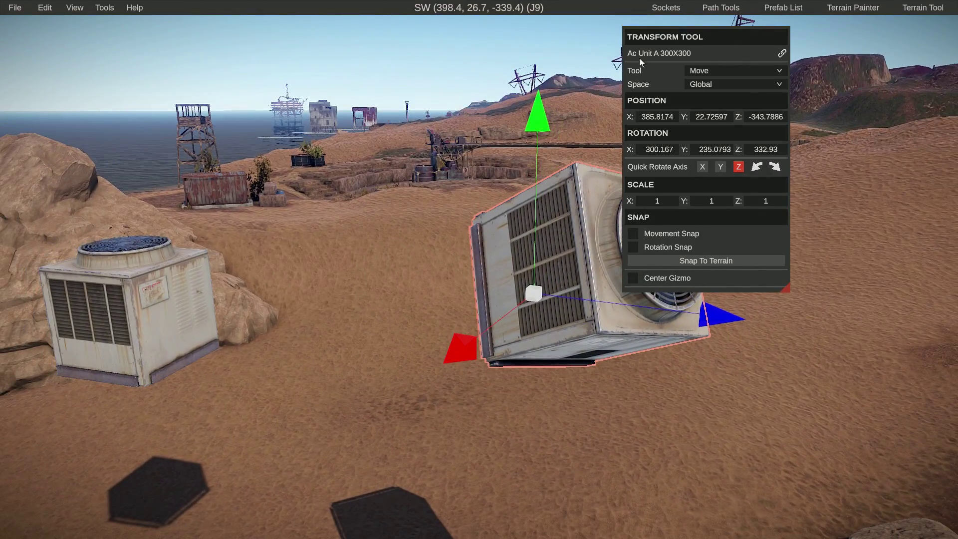
pyautogui.moveTo(639, 59); pyautogui.dragTo(733, 69)
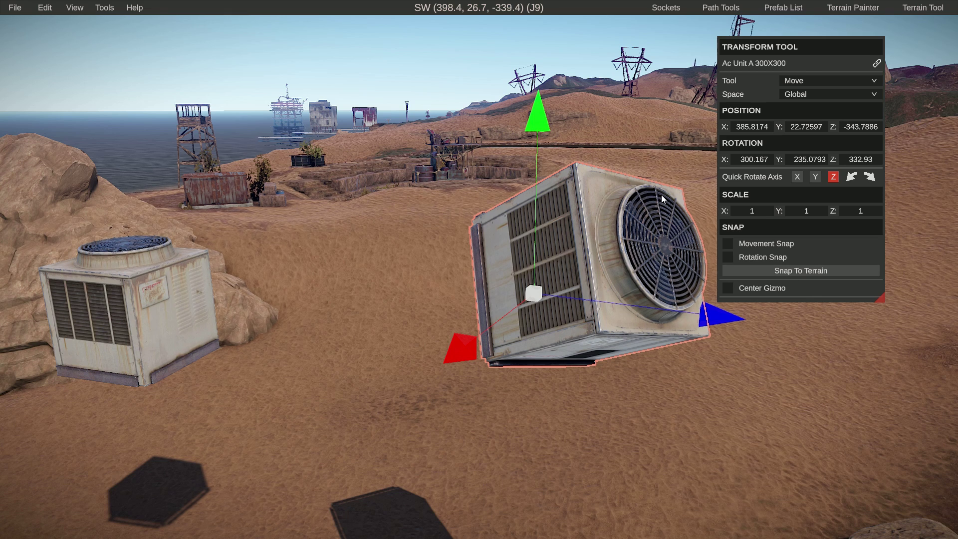